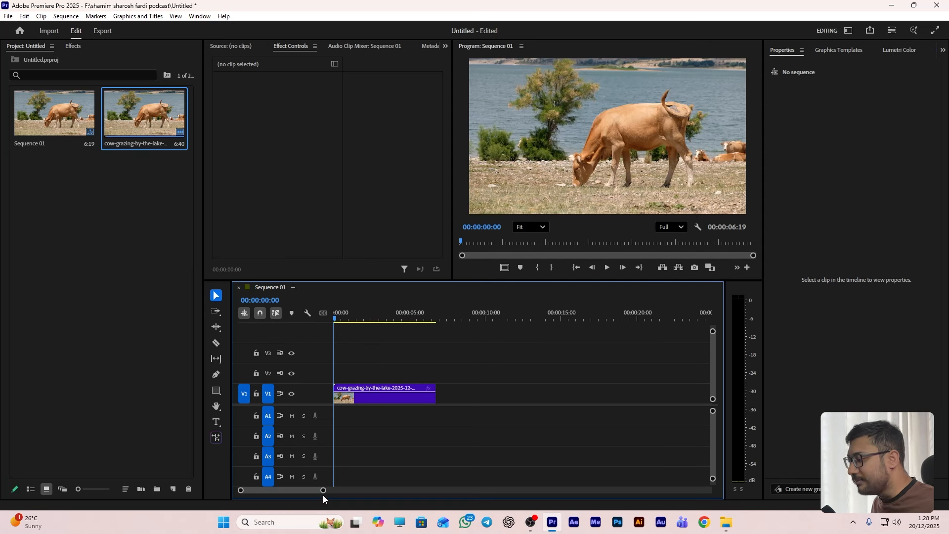
# Split the cow clip on track V1 at 00:00:00:22 with the Razor tool
pyautogui.moveTo(323, 490); pyautogui.dragTo(274, 490)
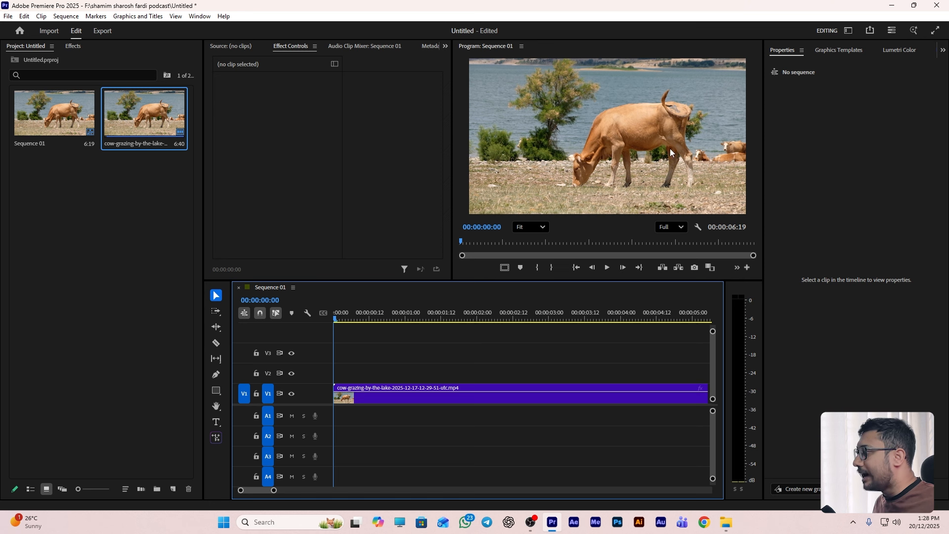
pyautogui.click(336, 319)
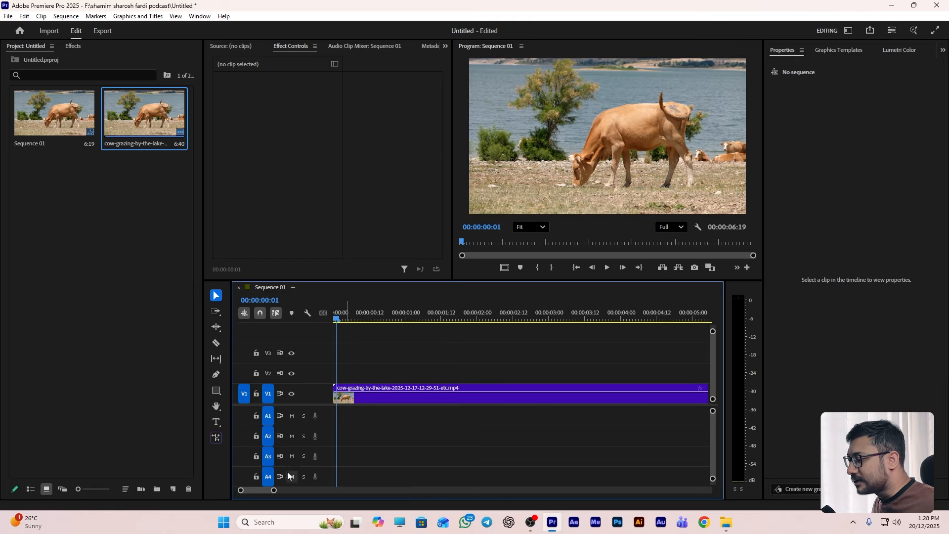
pyautogui.moveTo(273, 490); pyautogui.dragTo(255, 490)
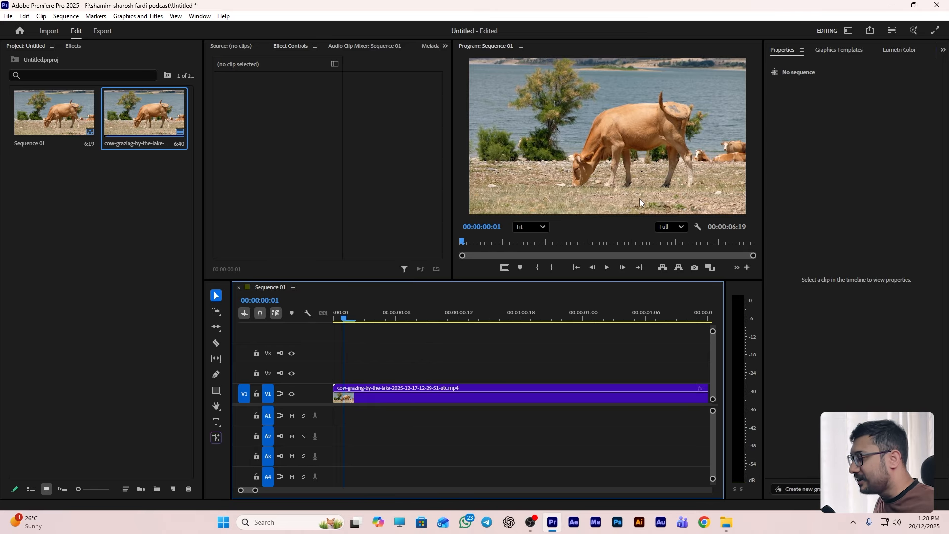
pyautogui.click(573, 314)
pyautogui.moveTo(255, 491); pyautogui.dragTo(252, 491)
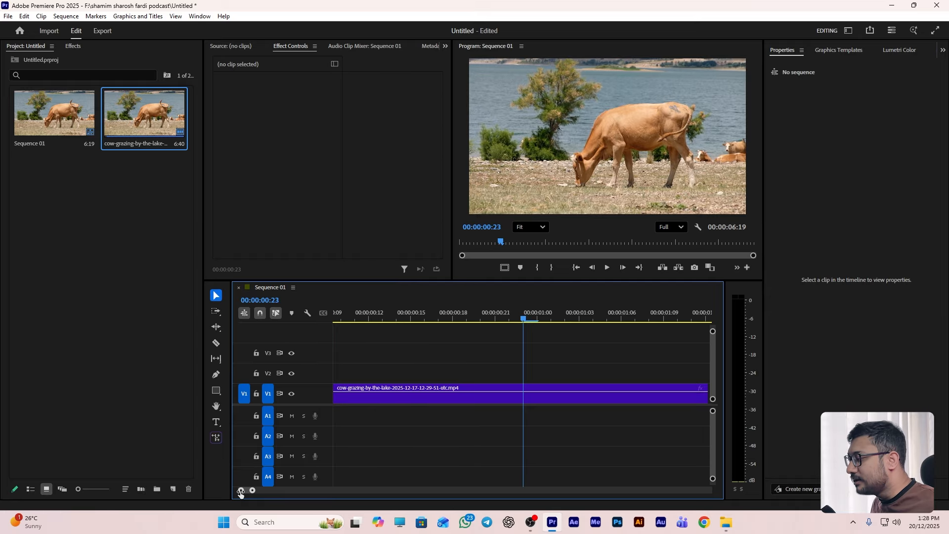
pyautogui.click(535, 395)
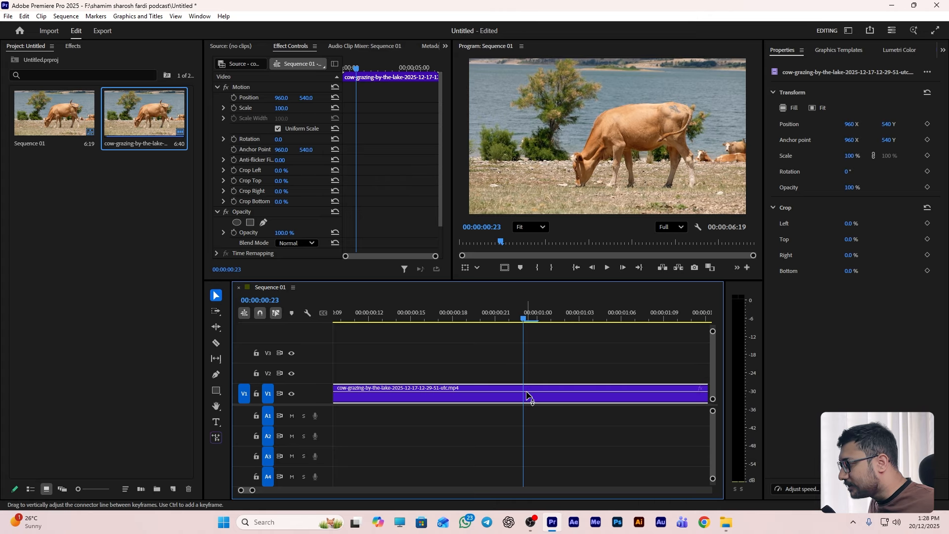
pyautogui.click(509, 322)
pyautogui.press('c')
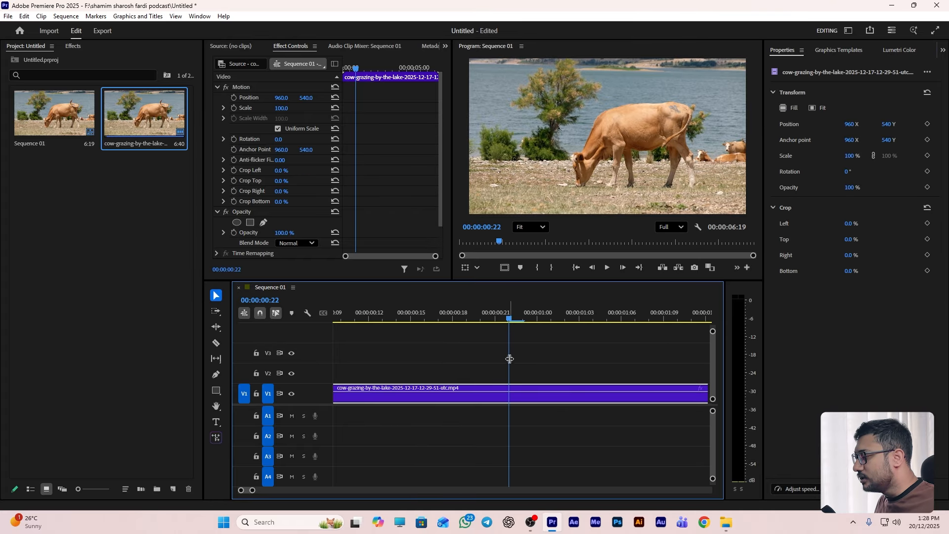
pyautogui.click(513, 392)
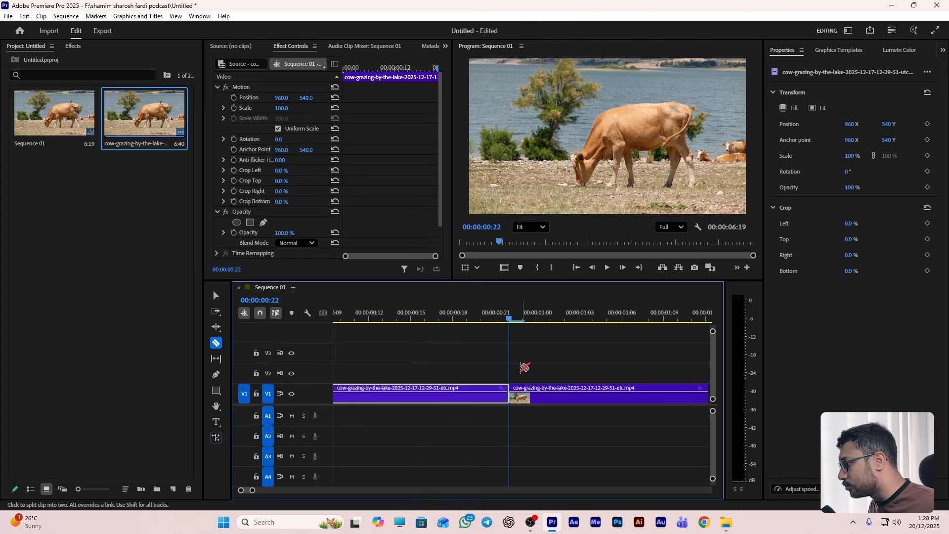
# Cut the V1 clip again at 00:00:00:23 to isolate a single-frame piece, and select that piece
pyautogui.click(520, 321)
pyautogui.press('v')
pyautogui.click(525, 395)
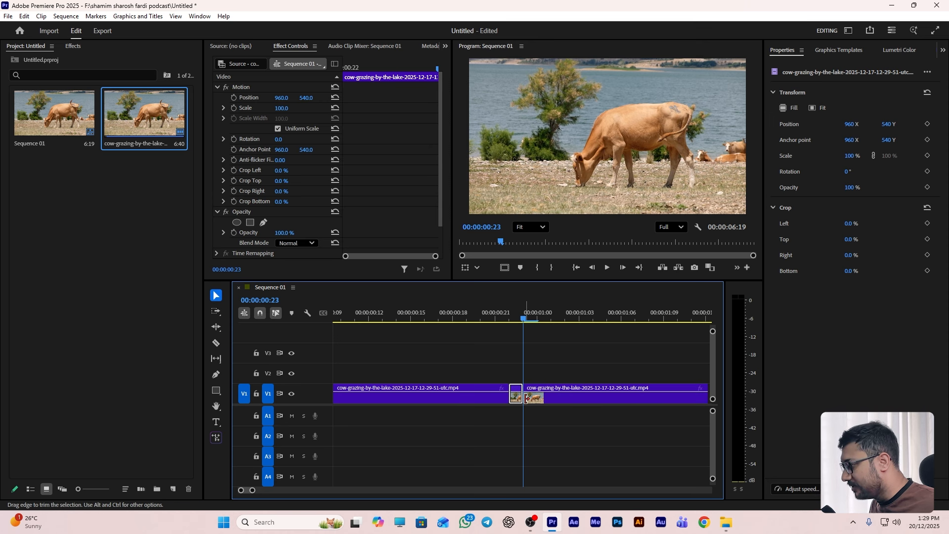
# Apply a frame hold to the single-frame clip at 00:00:00:22 through Frame Hold Options
pyautogui.press('Left')
pyautogui.rightClick(517, 402)
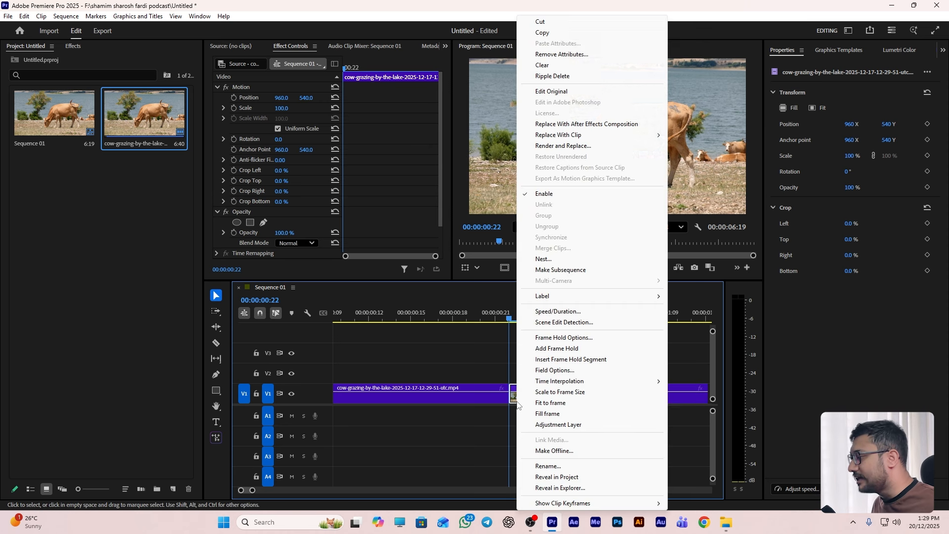
pyautogui.click(565, 338)
pyautogui.click(501, 285)
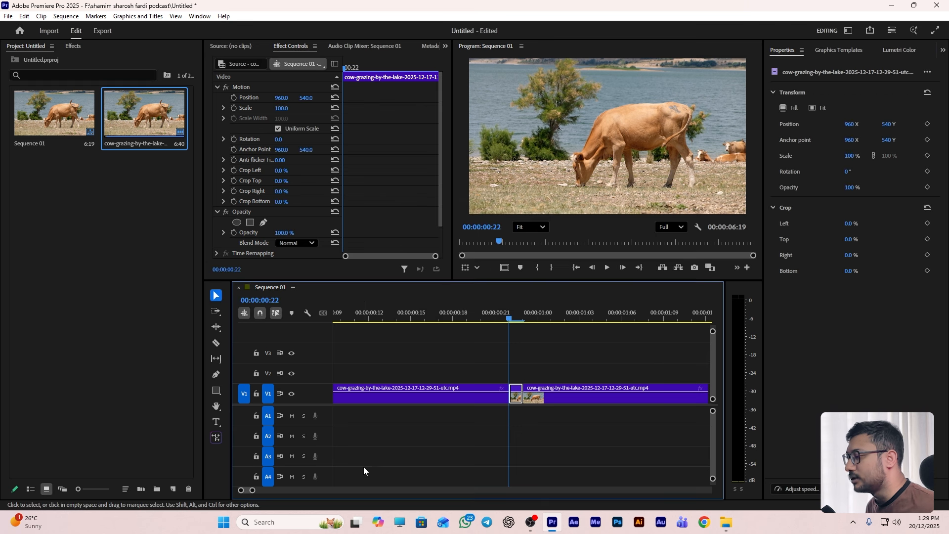
# Move the last clip back to about 00:00:05 and extend the held single-frame clip to end at about 00:00:01:14
pyautogui.moveTo(253, 490); pyautogui.dragTo(308, 490)
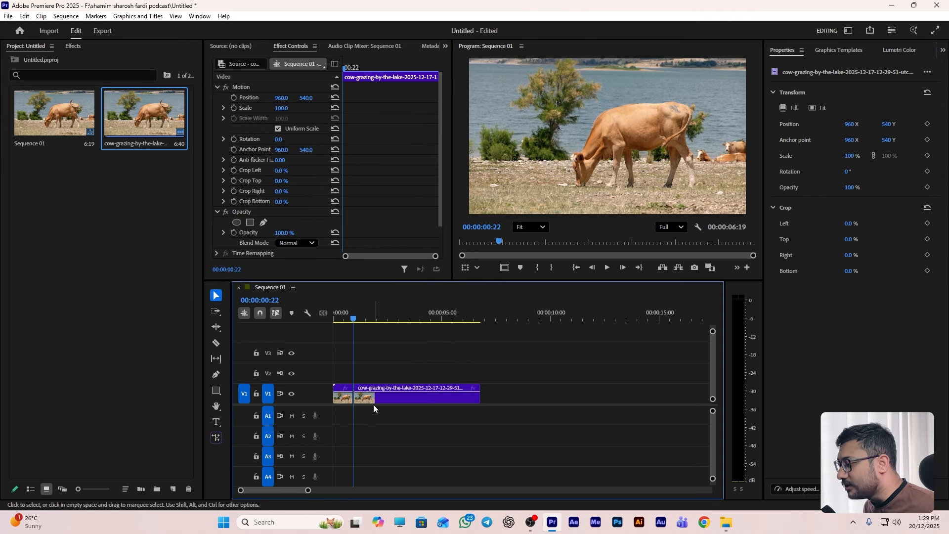
pyautogui.moveTo(374, 407); pyautogui.dragTo(468, 406)
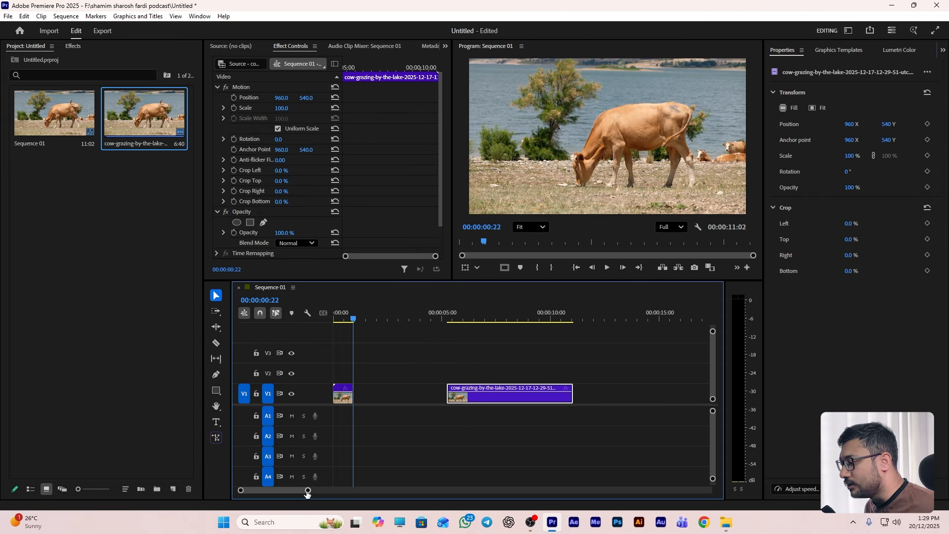
pyautogui.moveTo(307, 490); pyautogui.dragTo(284, 491)
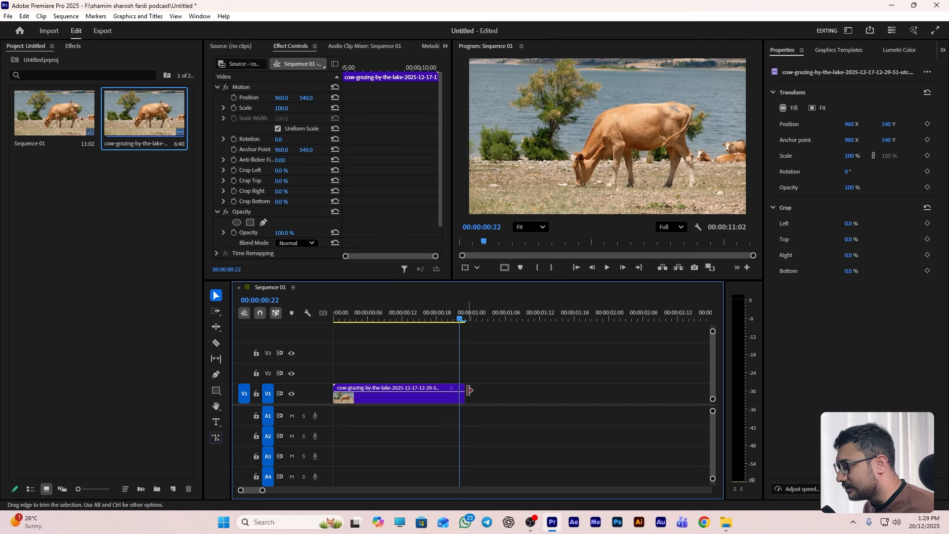
pyautogui.moveTo(469, 391); pyautogui.dragTo(554, 390)
# Ripple delete the empty gap between the held-frame clip and the last clip
pyautogui.moveTo(468, 321); pyautogui.dragTo(484, 353)
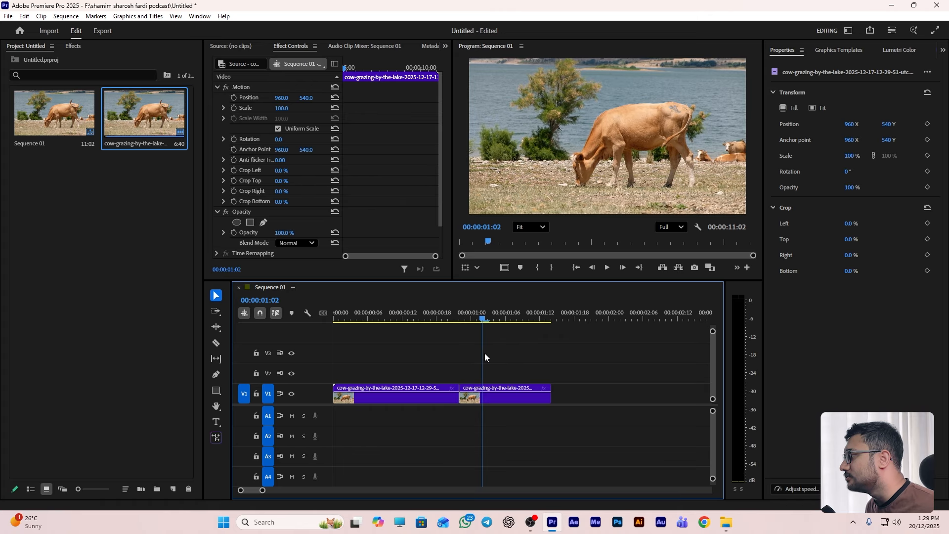
pyautogui.rightClick(595, 397)
pyautogui.click(606, 403)
# Export the held frame at 00:00:01:01 as a JPEG still to the Downloads folder and view the saved image
pyautogui.moveTo(536, 314); pyautogui.dragTo(477, 366)
pyautogui.click(472, 395)
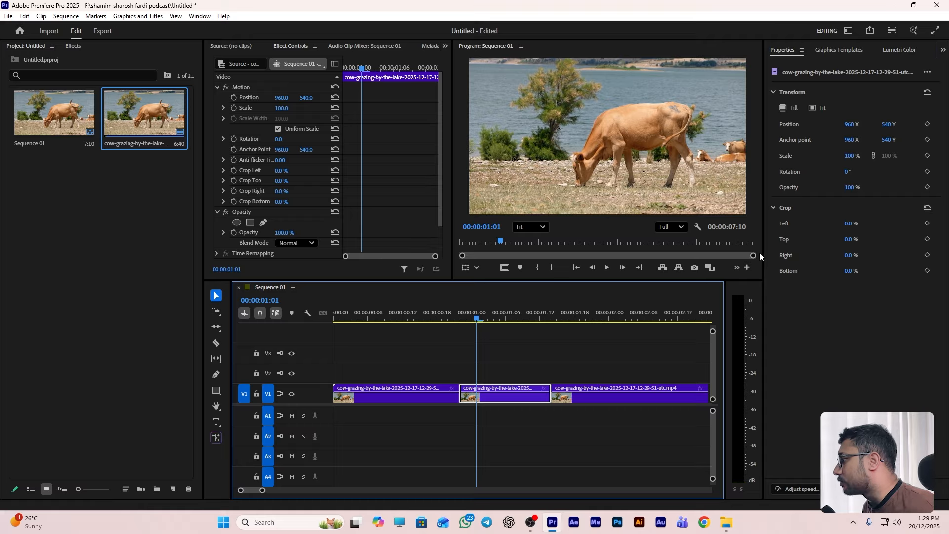
pyautogui.click(695, 267)
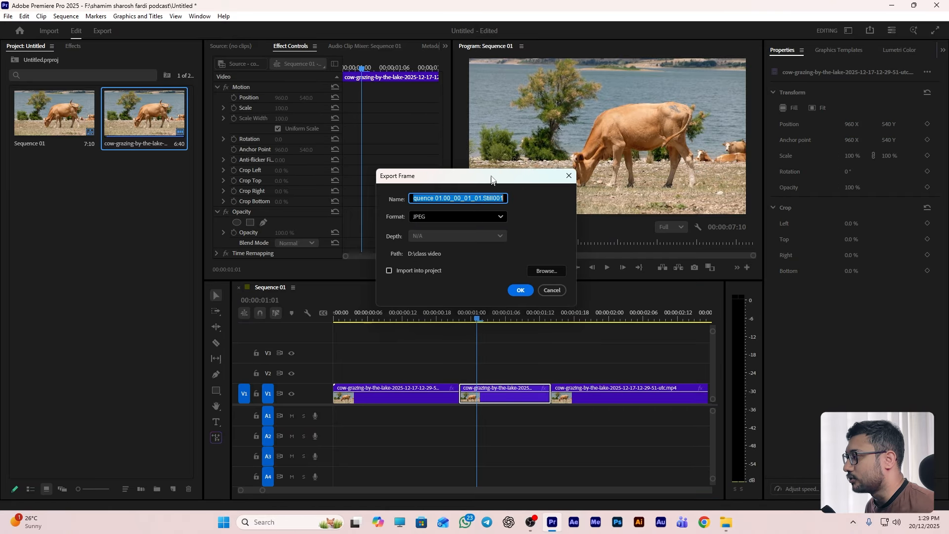
pyautogui.moveTo(492, 179); pyautogui.dragTo(492, 168)
pyautogui.click(548, 260)
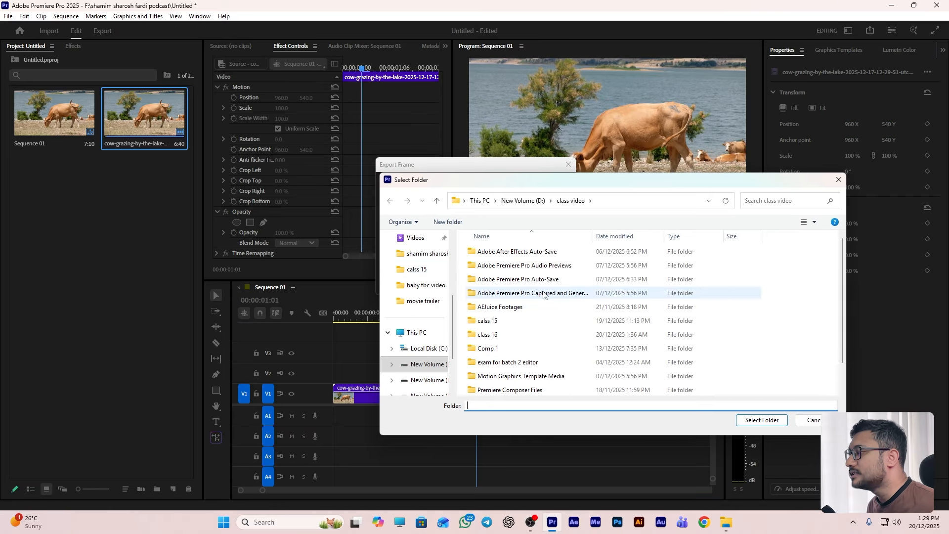
pyautogui.scroll(3, 418, 297)
pyautogui.click(421, 303)
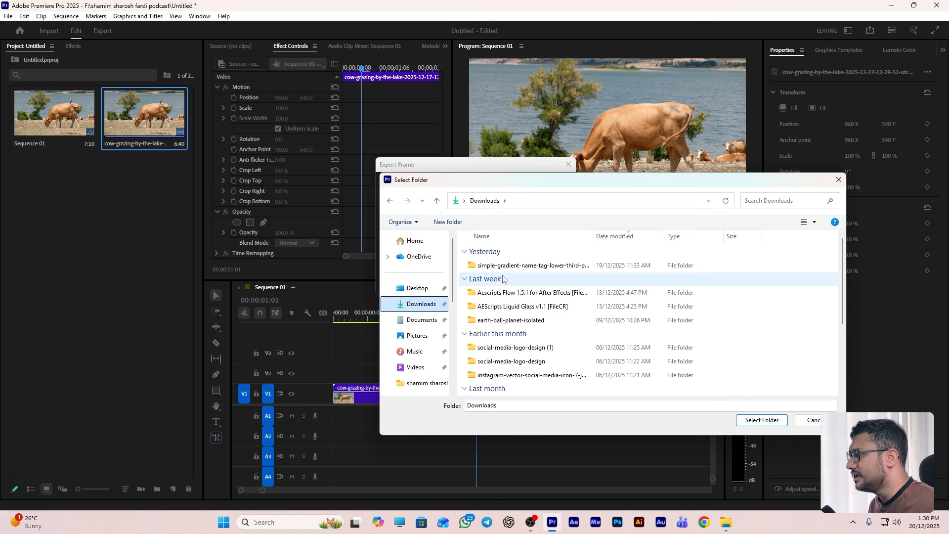
pyautogui.click(763, 422)
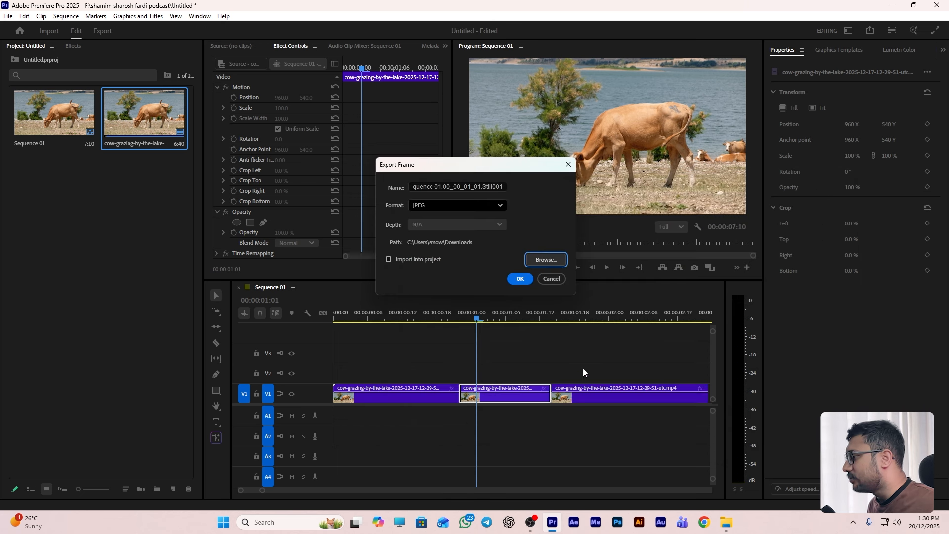
pyautogui.click(519, 279)
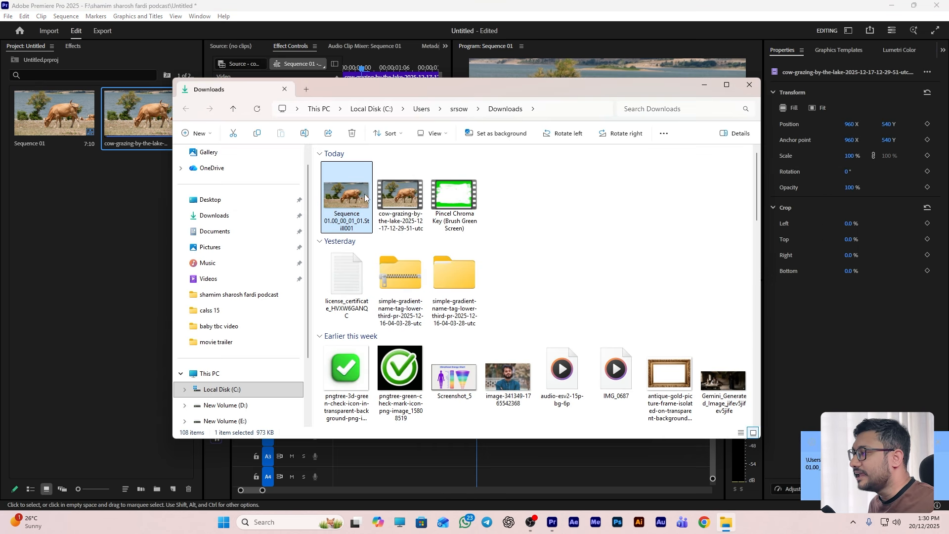
pyautogui.doubleClick(366, 198)
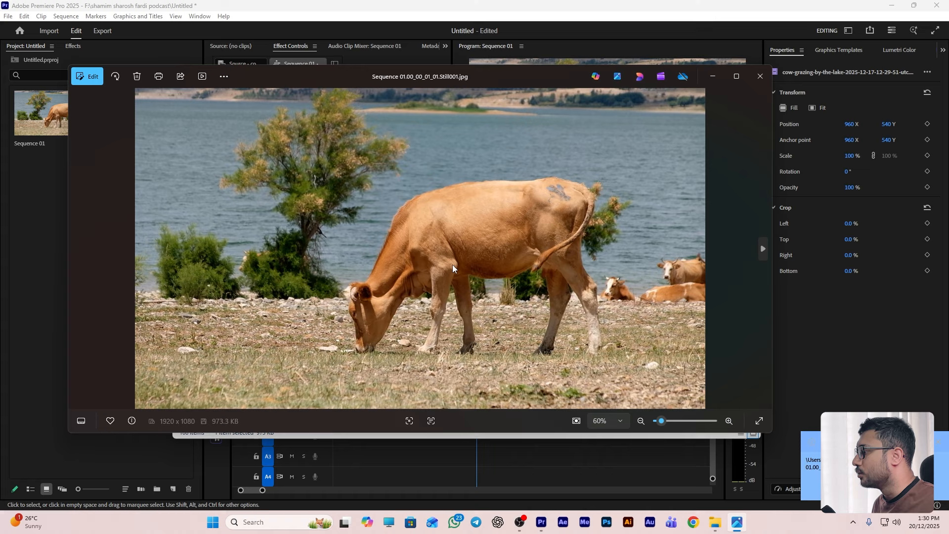
pyautogui.click(768, 79)
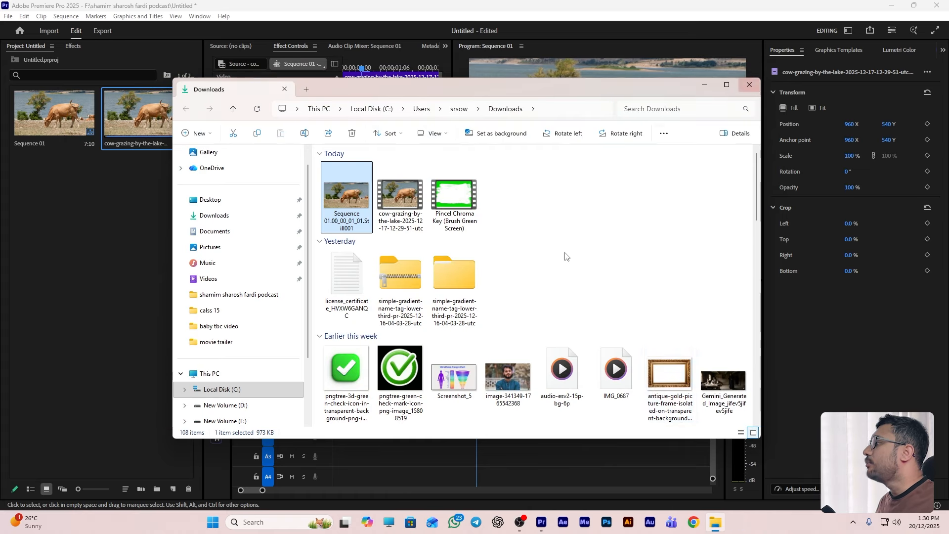
# Switch to Chrome, open ChatGPT and attach the exported cow still from the Downloads folder to a new chat
pyautogui.click(712, 520)
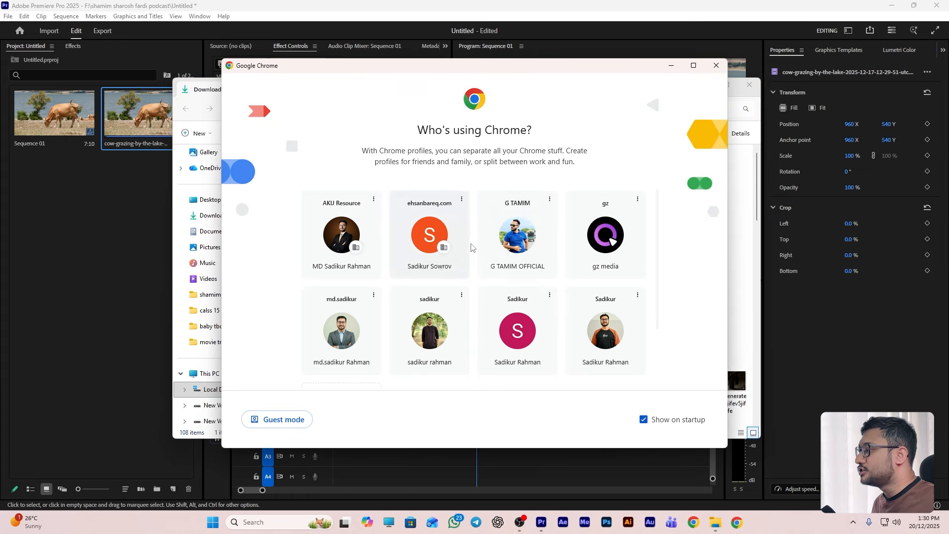
pyautogui.click(411, 328)
pyautogui.click(145, 10)
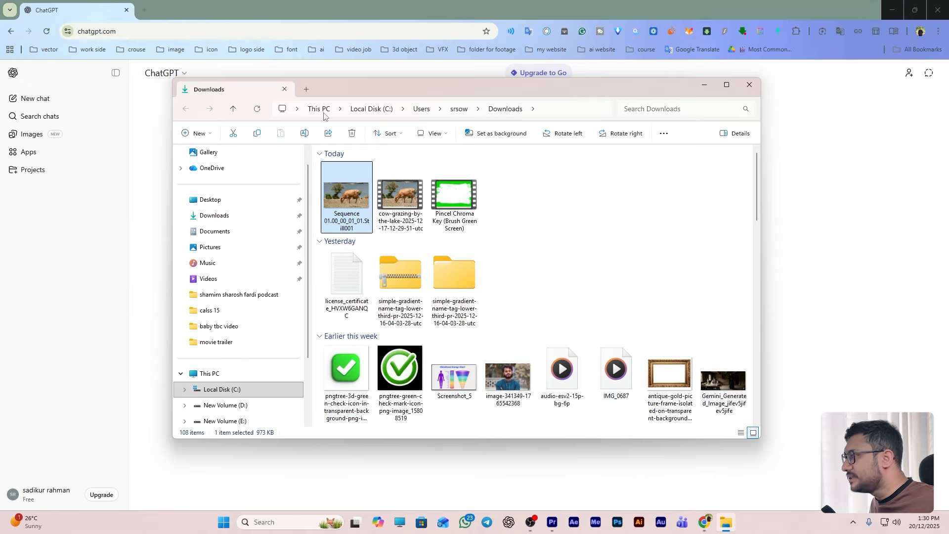
pyautogui.moveTo(355, 84); pyautogui.dragTo(679, 91)
pyautogui.moveTo(669, 206); pyautogui.dragTo(393, 274)
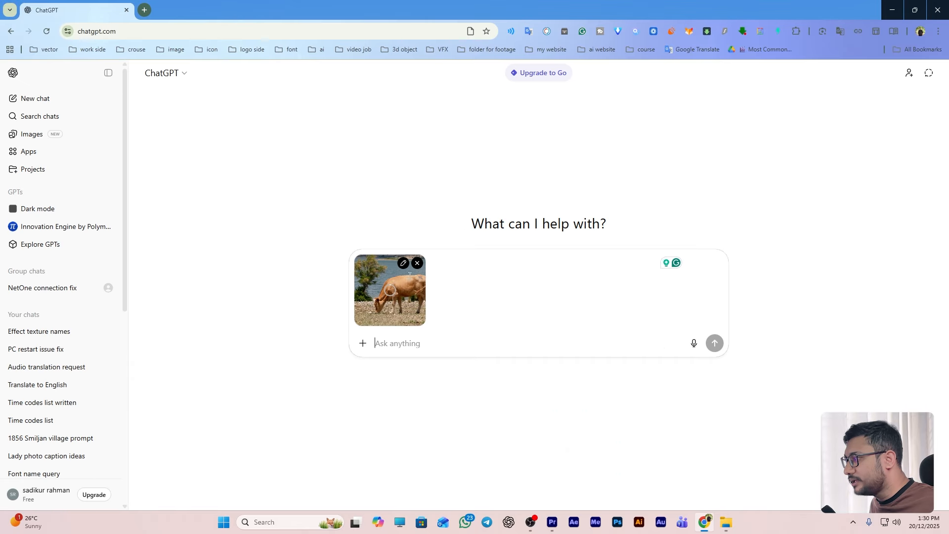
# Ask ChatGPT in romanised Bengali for 15 prompts that each give the cow a different color while leaving the environment unchanged, and send the message
pyautogui.click(398, 345)
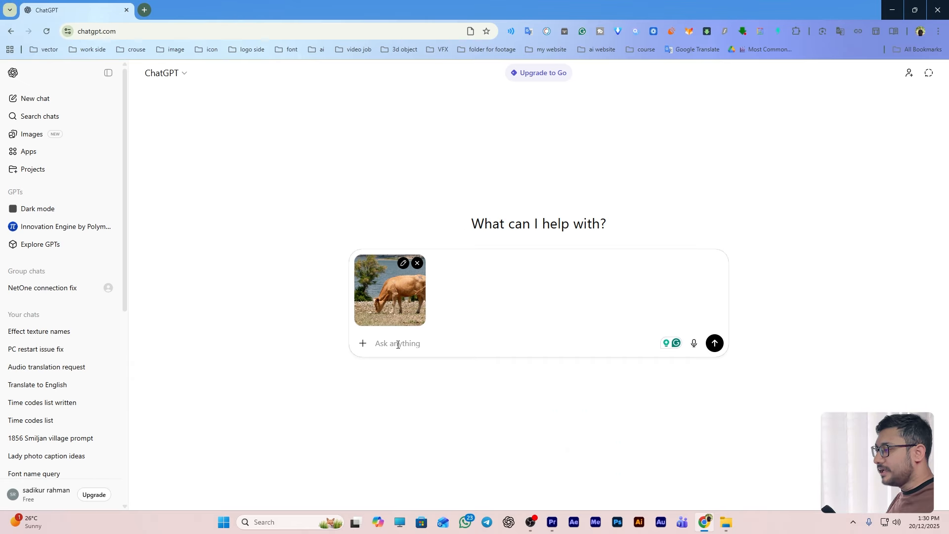
pyautogui.write('amake')
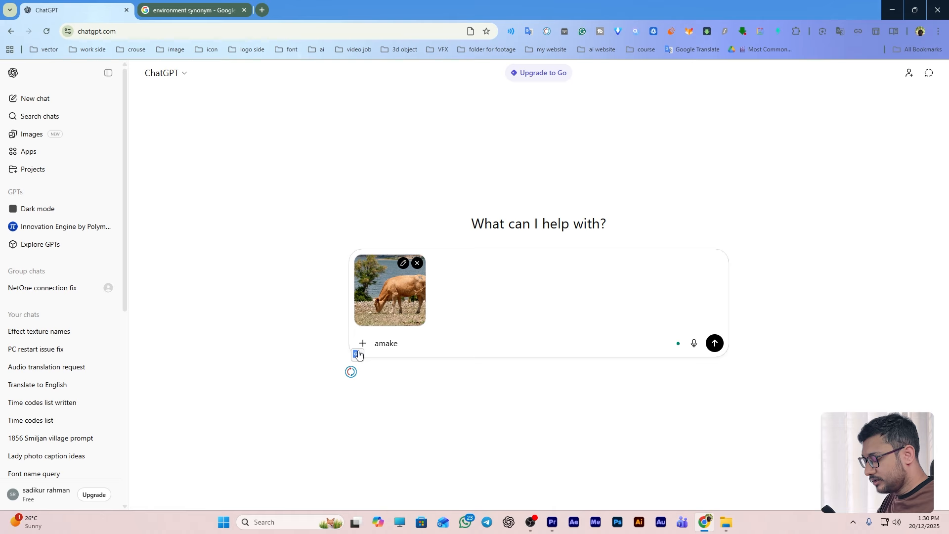
pyautogui.write(' shob')
pyautogui.write('environment')
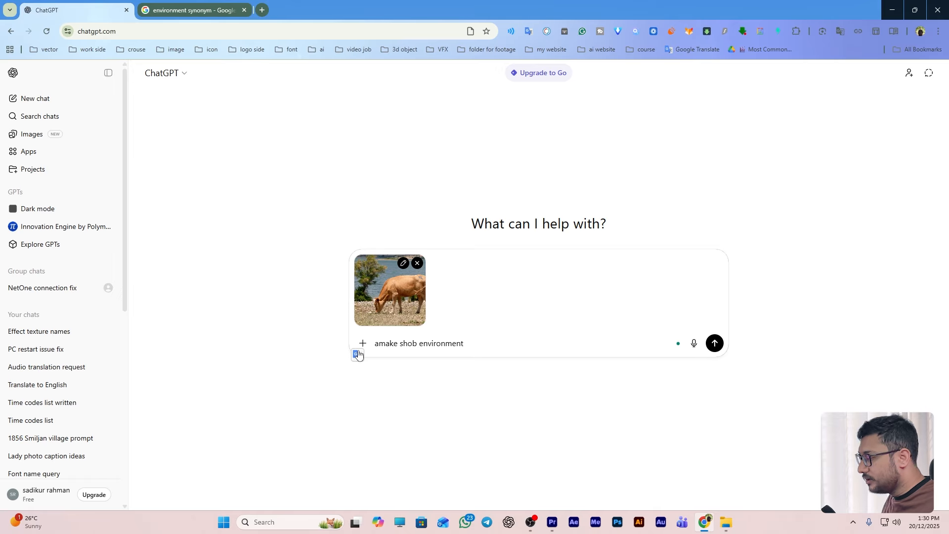
pyautogui.write('thi')
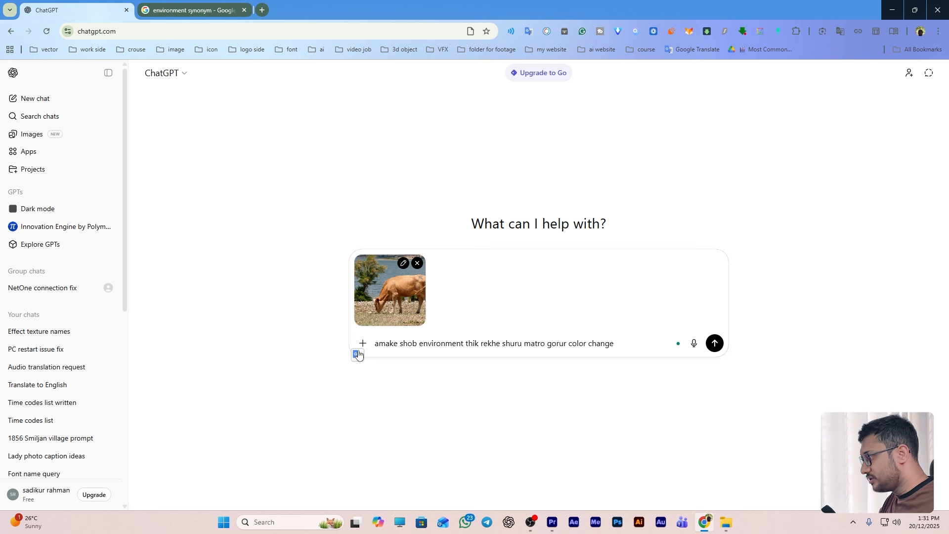
pyautogui.write('hobe emon kore')
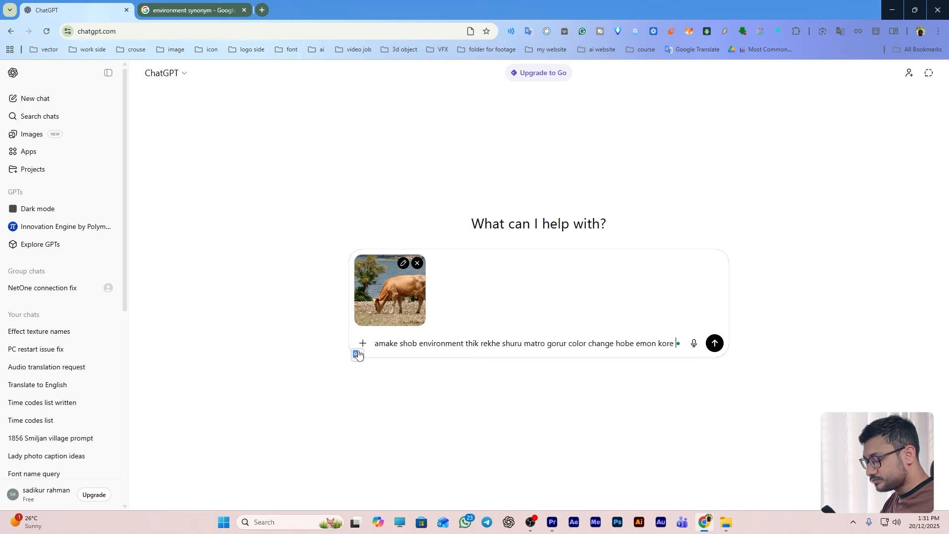
pyautogui.write(' 15 ti promt li')
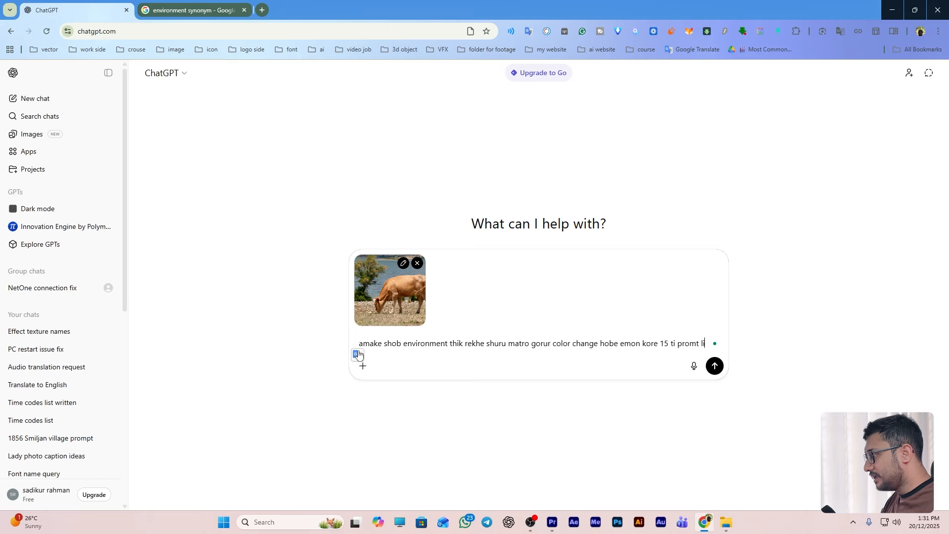
pyautogui.write('khe daw jekahne protita promt a gorur color vinno hhobe kintu')
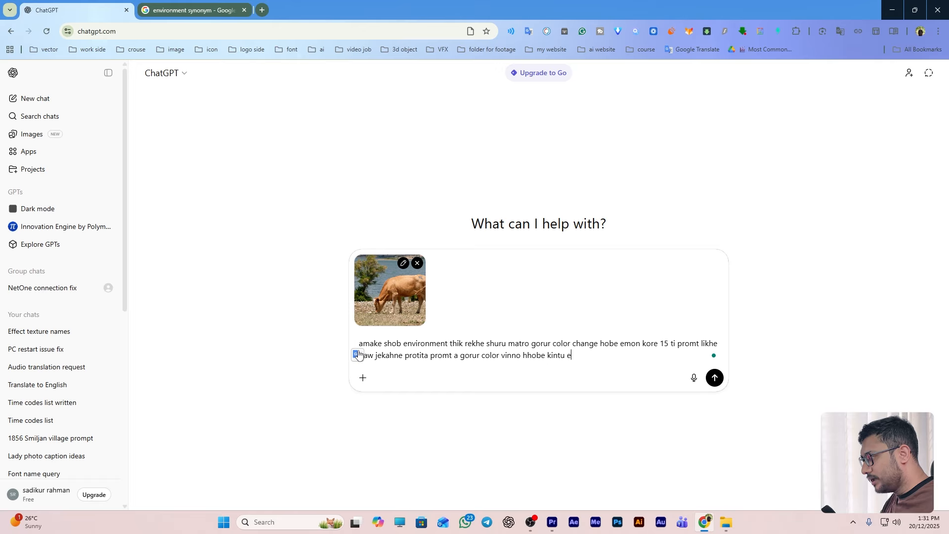
pyautogui.write('environment  a kono change ashbe na')
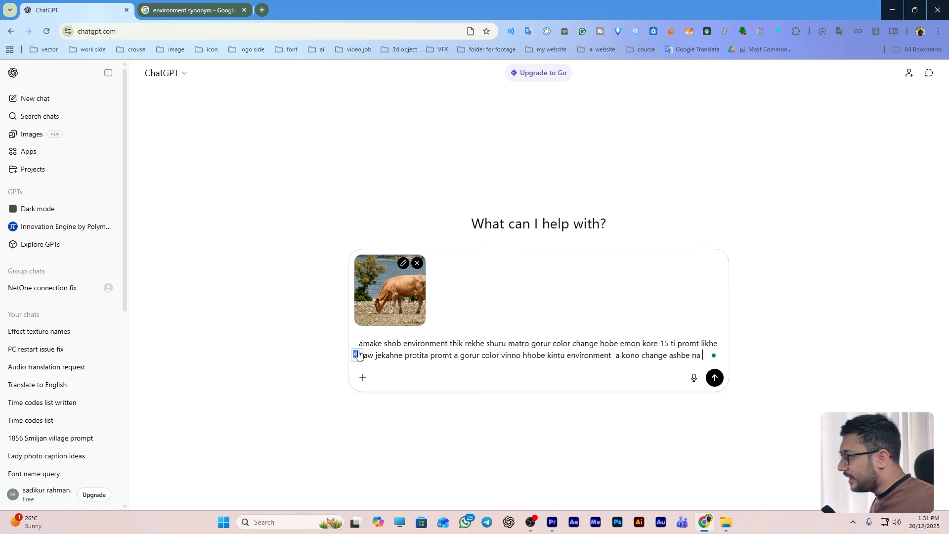
pyautogui.click(714, 378)
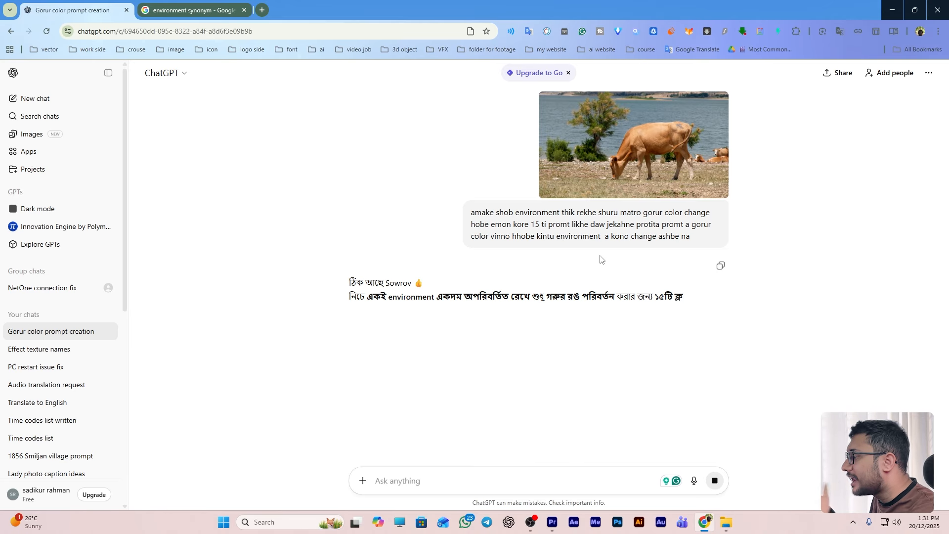
# Open gemini.google.com in a new browser tab
pyautogui.click(262, 10)
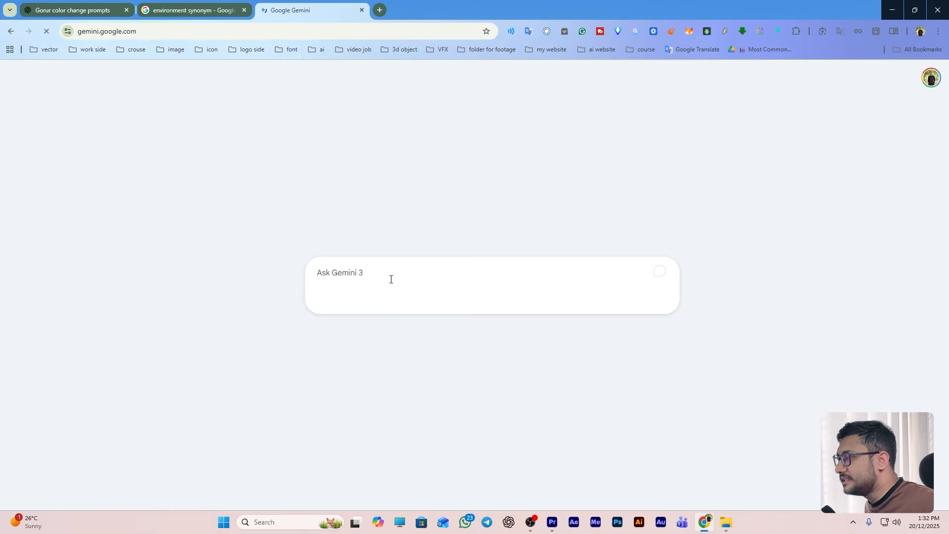
# Attach the exported cow still from the Downloads folder to the Gemini prompt and enable Create images
pyautogui.click(730, 528)
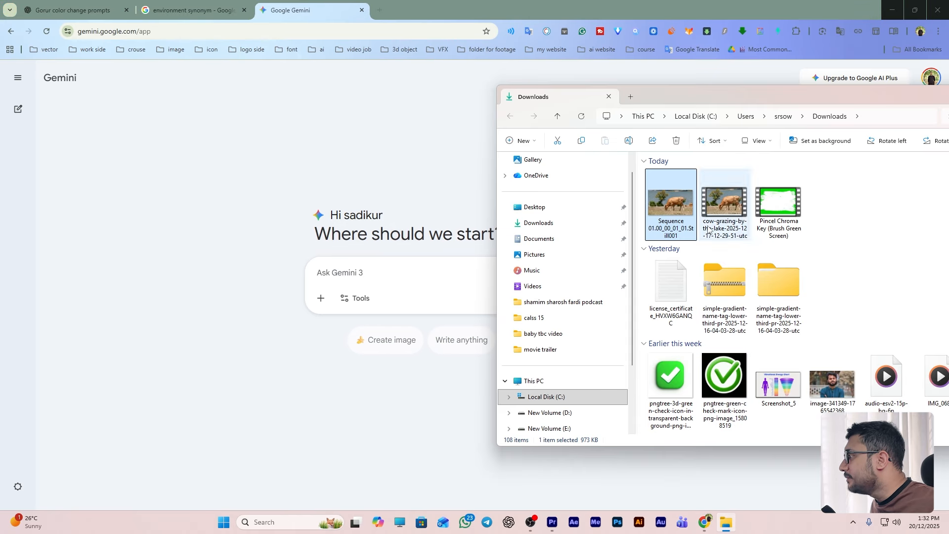
pyautogui.moveTo(673, 209); pyautogui.dragTo(353, 280)
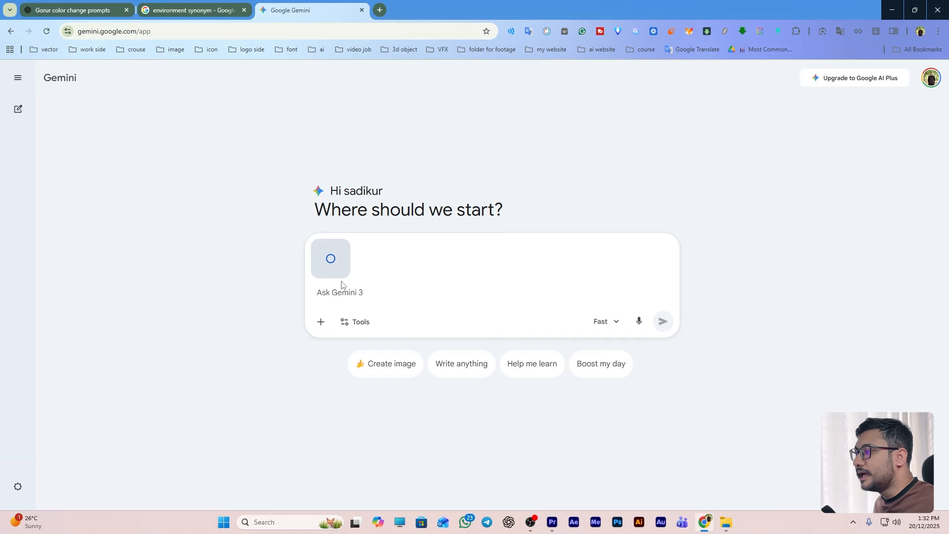
pyautogui.click(363, 330)
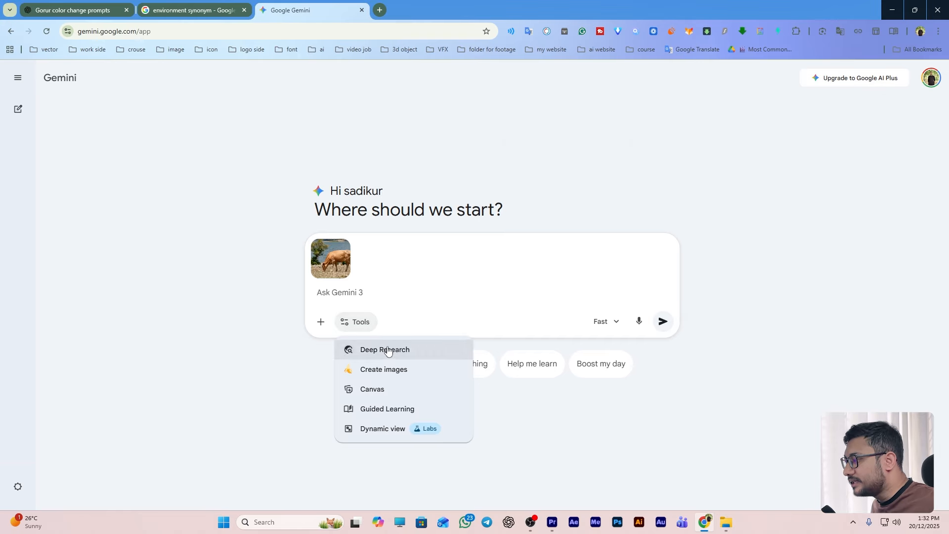
pyautogui.click(385, 375)
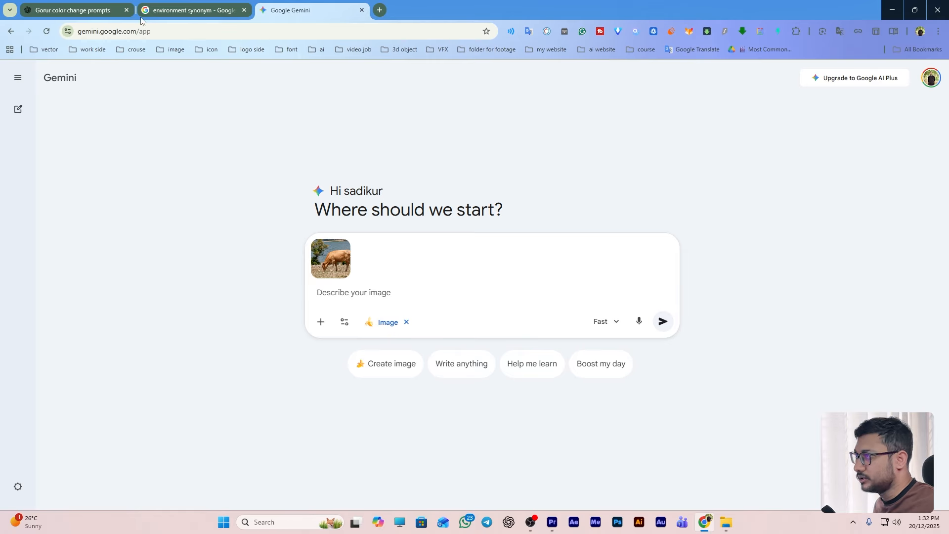
# Copy the White Cow prompt from the ChatGPT answer and submit it with the attached still in Gemini
pyautogui.click(164, 11)
pyautogui.click(74, 10)
pyautogui.scroll(-3, 353, 269)
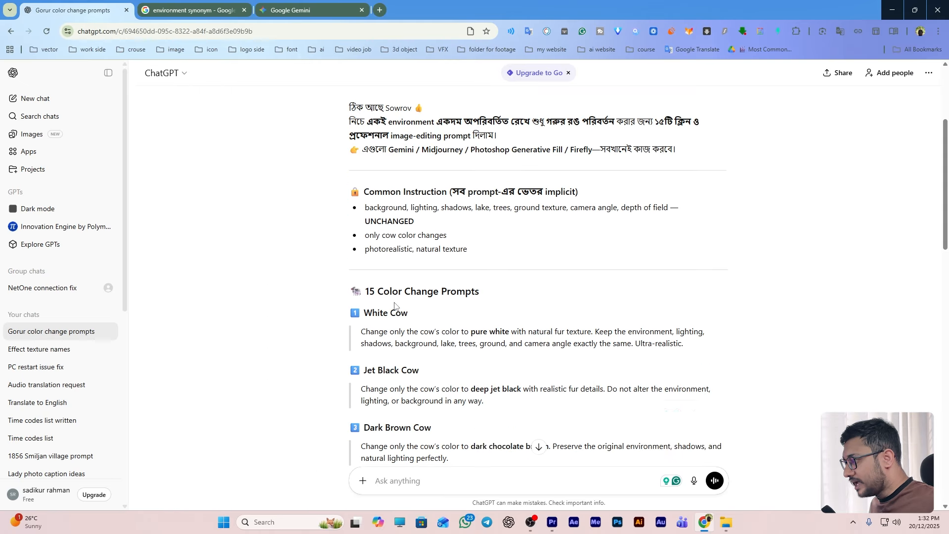
pyautogui.moveTo(361, 249); pyautogui.dragTo(687, 263)
pyautogui.hotkey('ctrl', 'c')
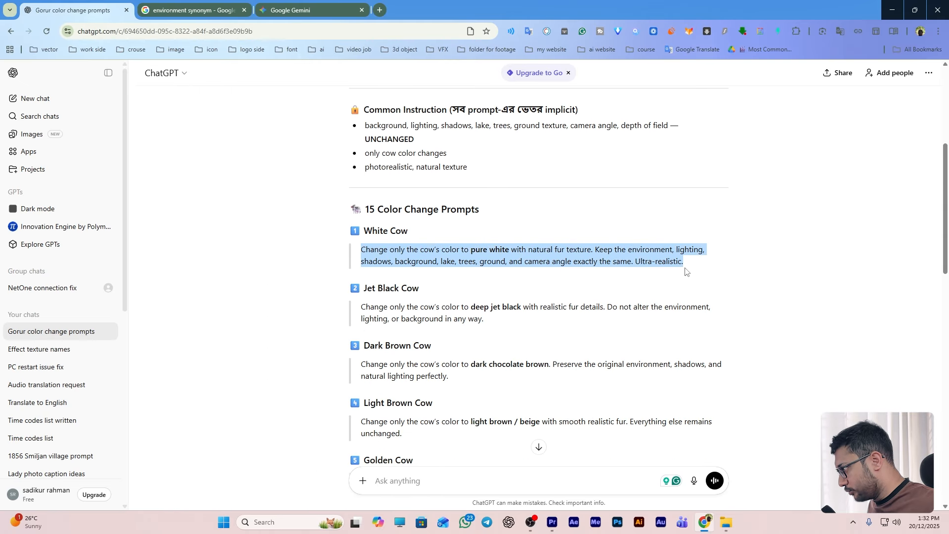
pyautogui.click(287, 7)
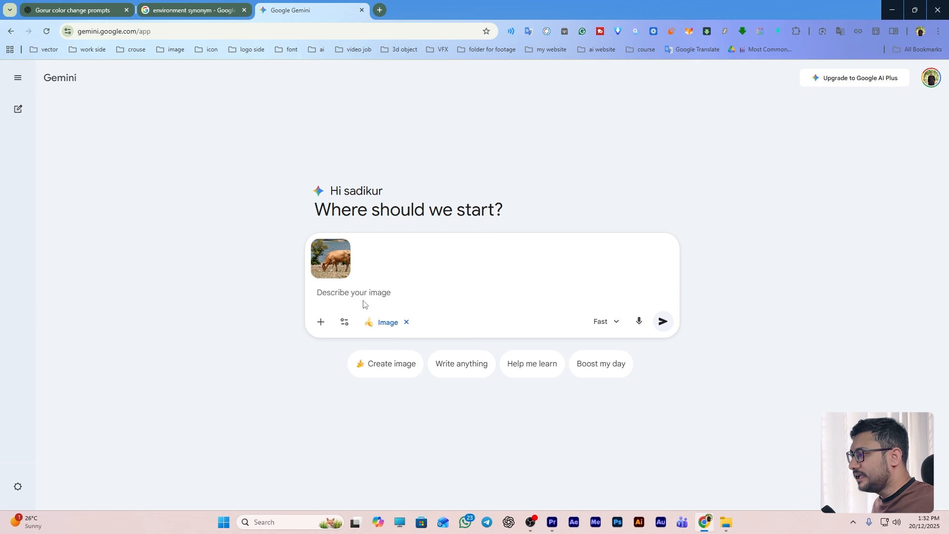
pyautogui.hotkey('ctrl', 'v')
pyautogui.click(663, 332)
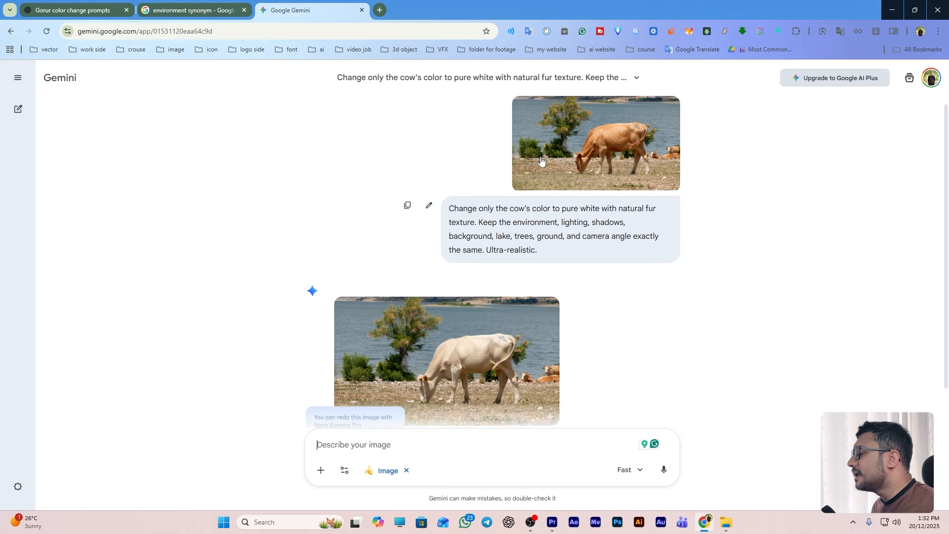
# Compare the generated white cow with the original, download it in full size and close the "environment synonym" search tab
pyautogui.scroll(2, 583, 290)
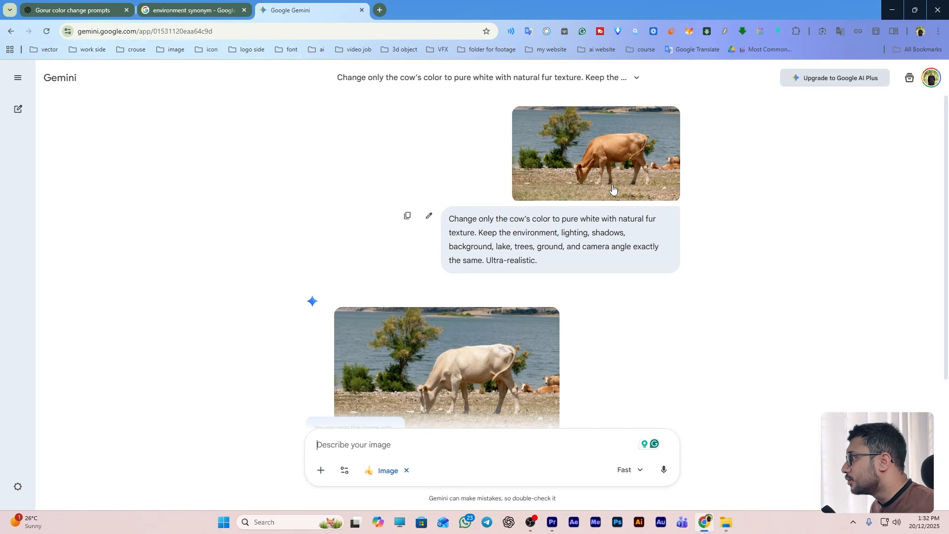
pyautogui.scroll(-1, 477, 361)
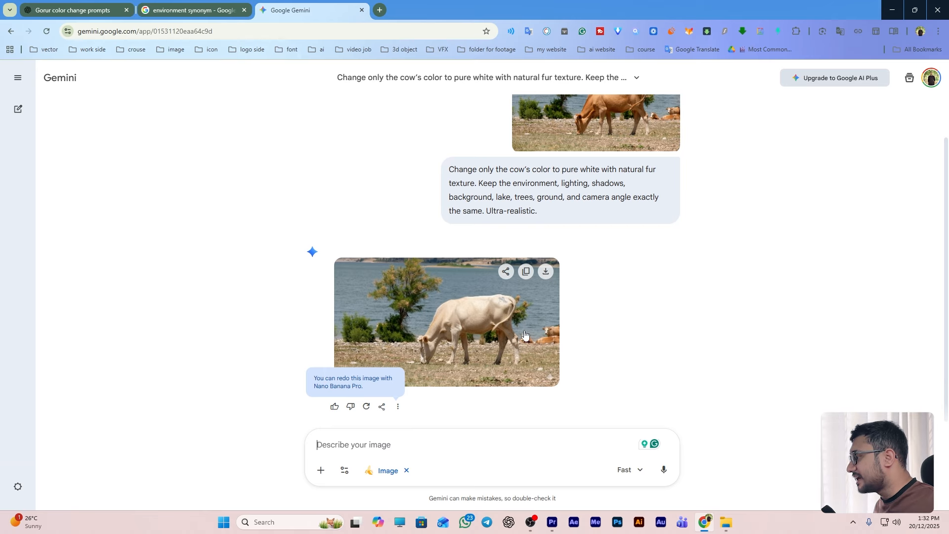
pyautogui.click(546, 271)
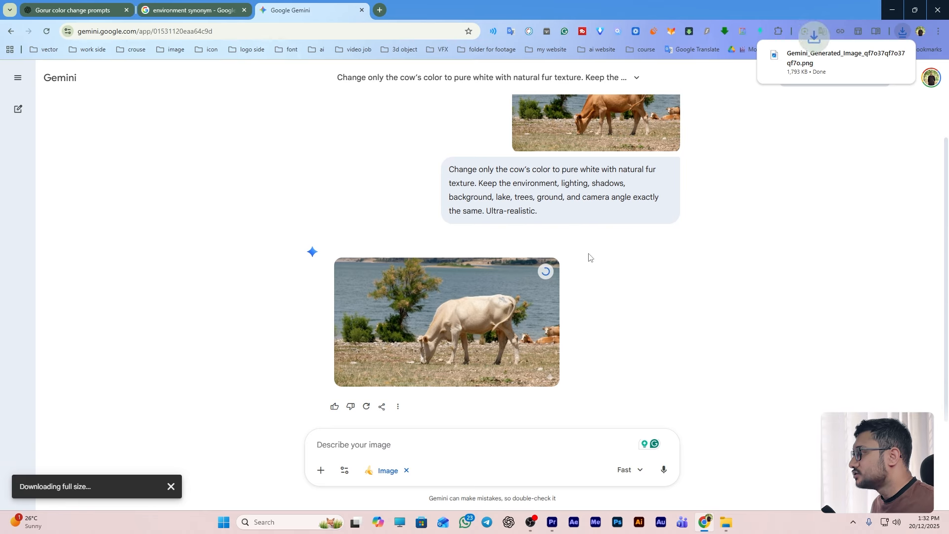
pyautogui.click(188, 10)
pyautogui.click(244, 10)
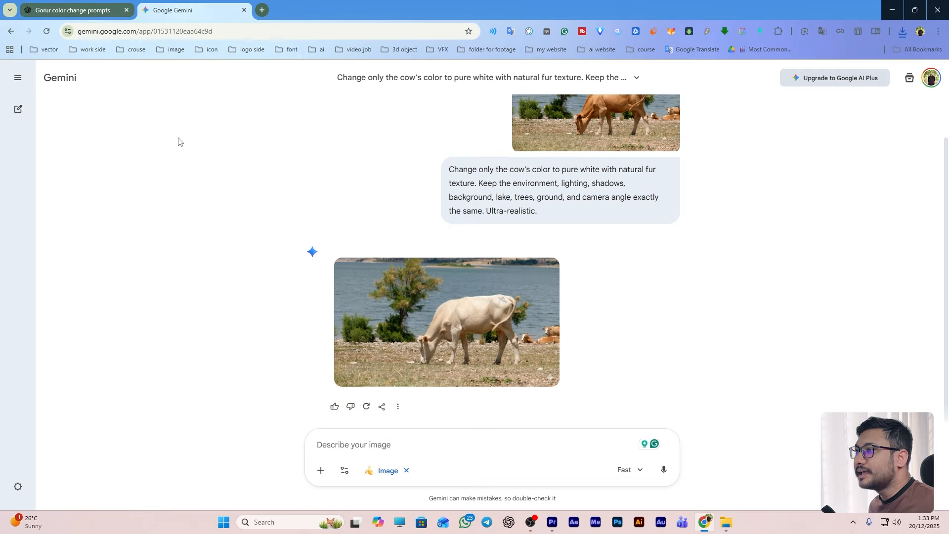
# Submit ChatGPT's Jet Black Cow prompt in the same Gemini chat and download the generated black cow image
pyautogui.hotkey('ctrl', 'shift', 'Tab')
pyautogui.scroll(-2, 388, 300)
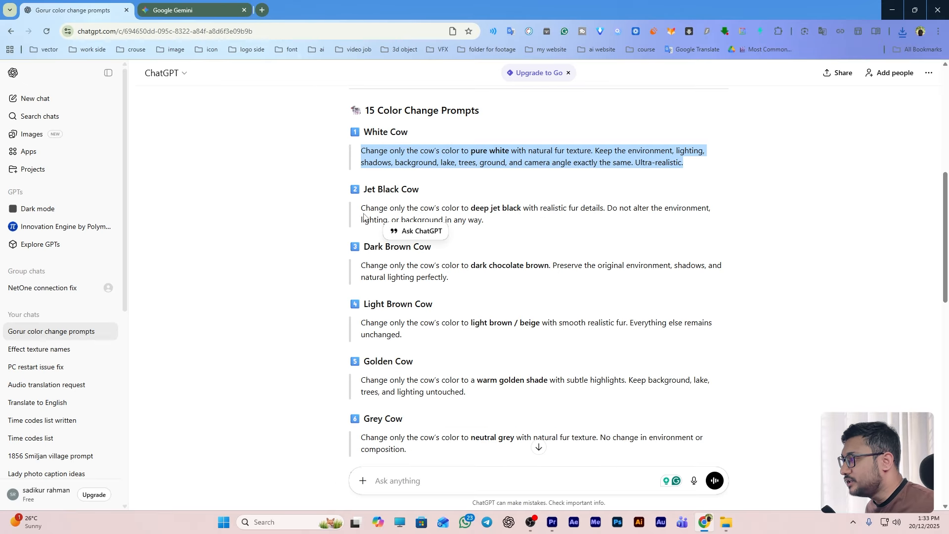
pyautogui.moveTo(361, 208); pyautogui.dragTo(486, 221)
pyautogui.hotkey('ctrl', 'c')
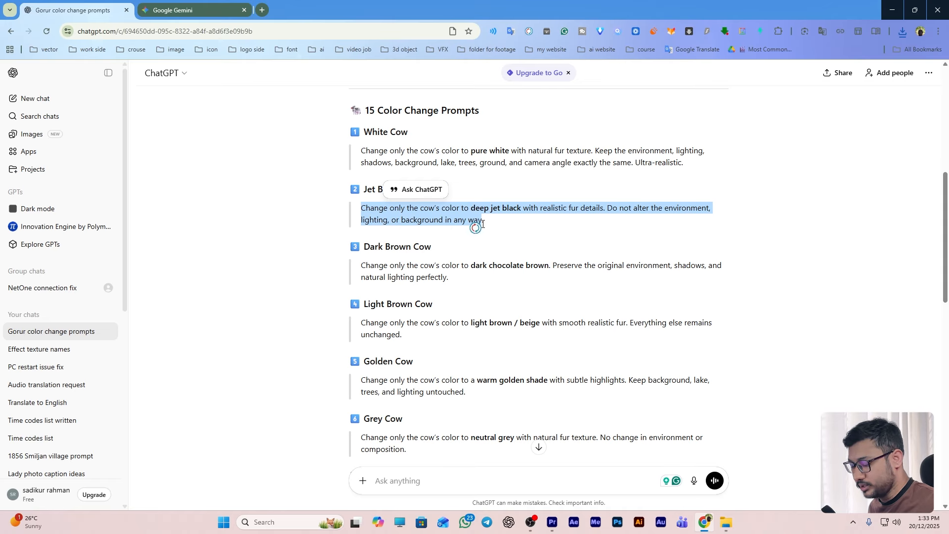
pyautogui.hotkey('ctrl', 'Tab')
pyautogui.hotkey('ctrl', 'v')
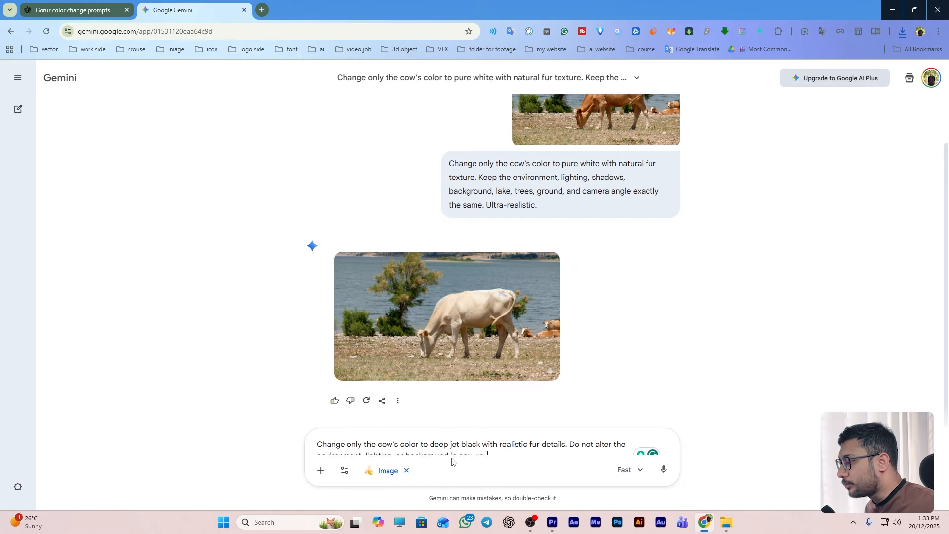
pyautogui.click(663, 470)
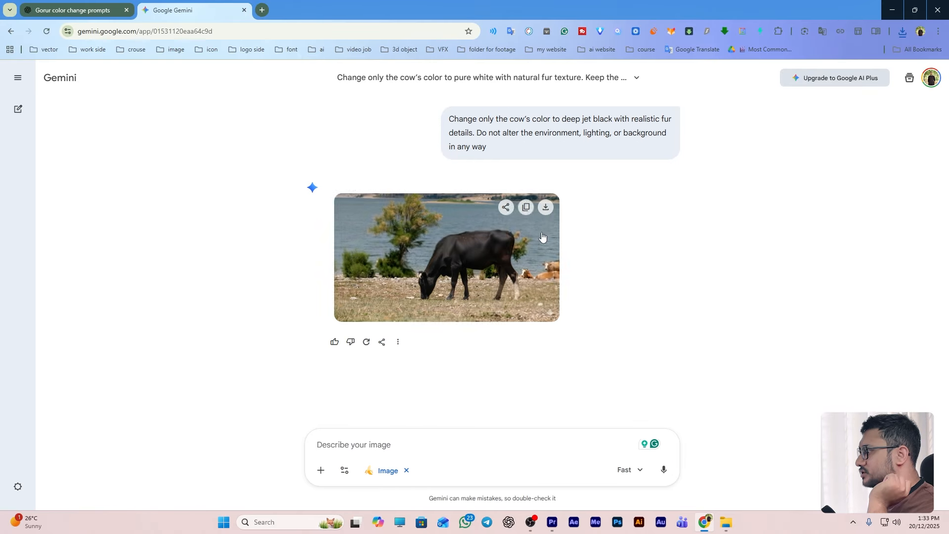
pyautogui.click(546, 206)
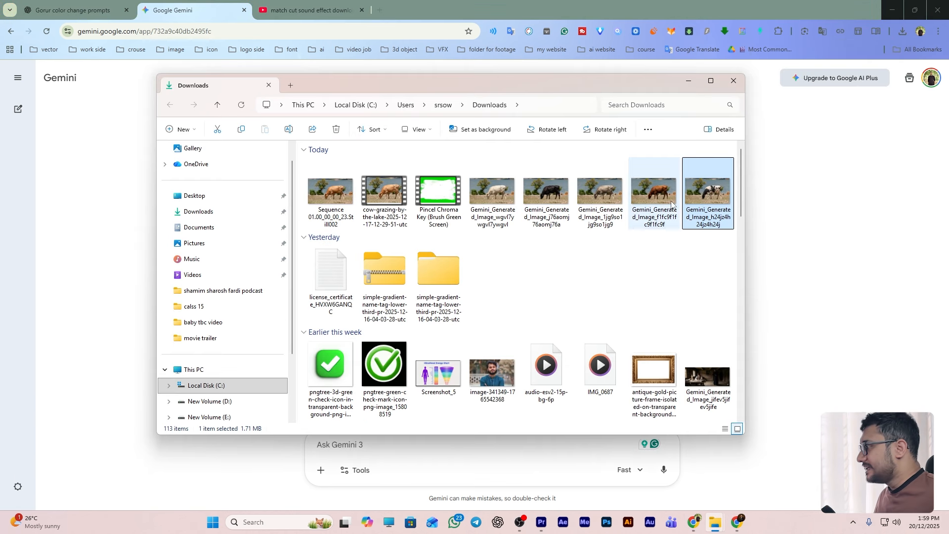
# Import the five Gemini-generated cow images from the Downloads folder into the Premiere Pro project
pyautogui.keyDown('shift'); pyautogui.click(484, 179); pyautogui.keyUp('shift')
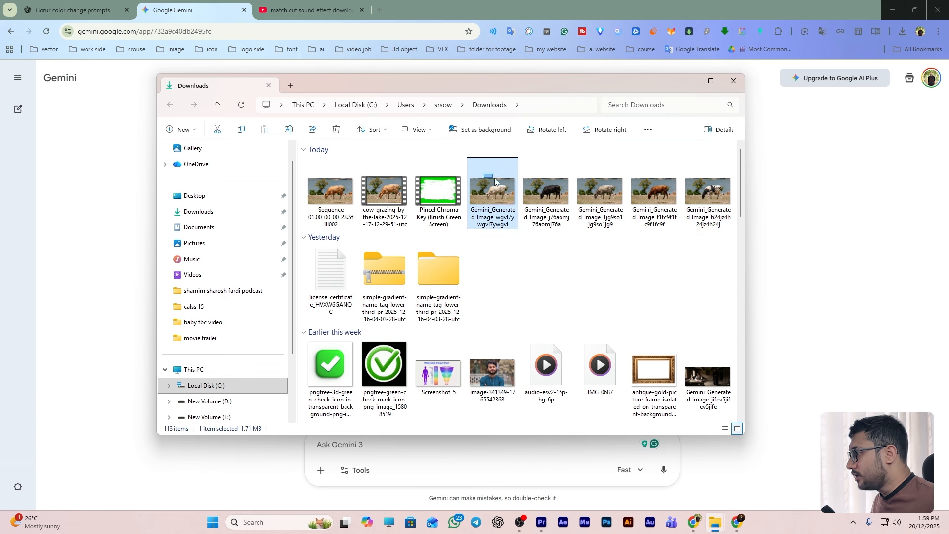
pyautogui.moveTo(483, 179); pyautogui.dragTo(120, 310)
pyautogui.click(132, 377)
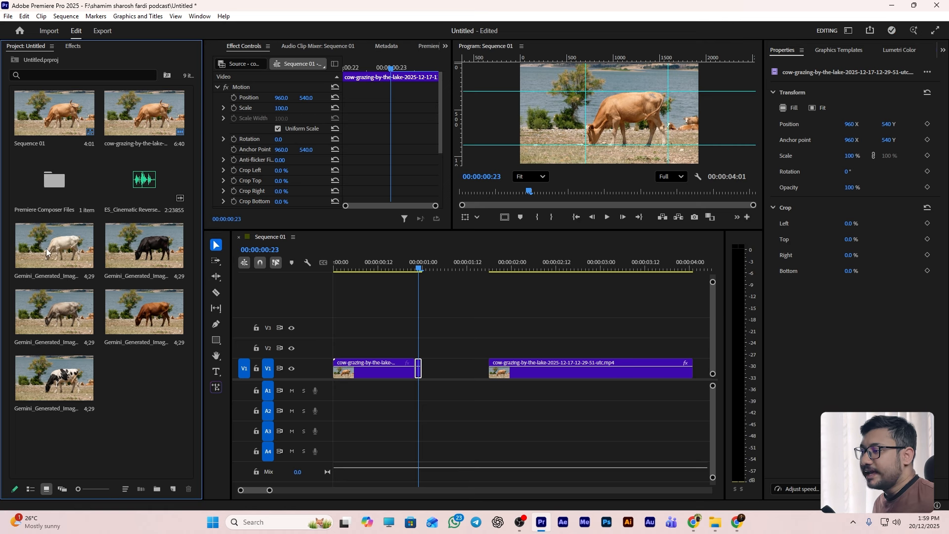
# Place the five generated cow images one after another on track V2, starting right after the held frame
pyautogui.moveTo(230, 289); pyautogui.dragTo(428, 348)
pyautogui.hotkey('ctrl', 'z')
pyautogui.moveTo(163, 393); pyautogui.dragTo(428, 357)
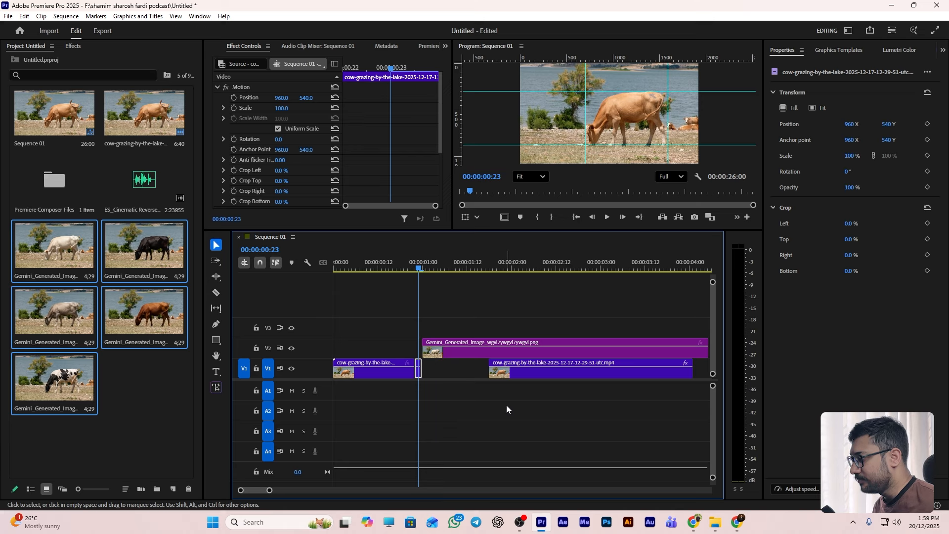
# Move the closing cow footage clip behind the five images and bring the whole group down onto track V1 after the held frame
pyautogui.moveTo(269, 490); pyautogui.dragTo(354, 491)
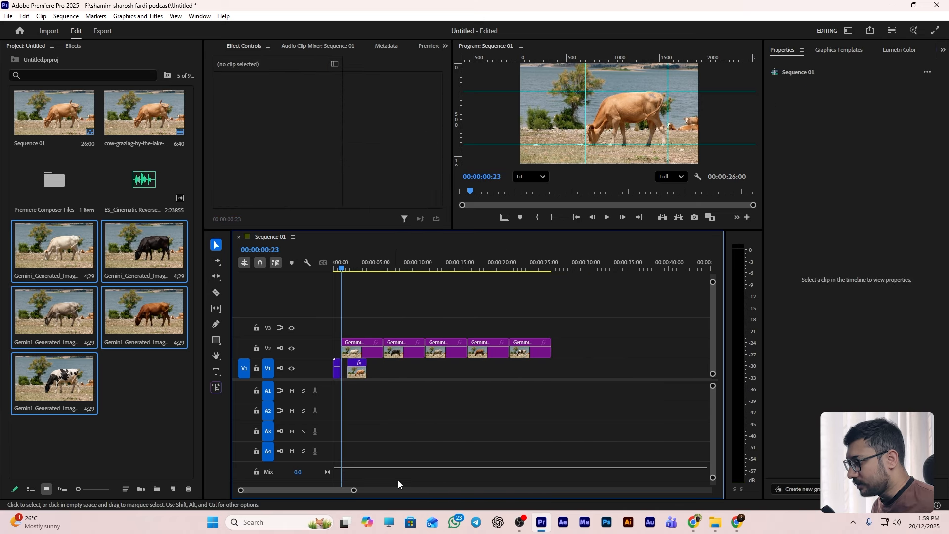
pyautogui.moveTo(354, 368); pyautogui.dragTo(566, 351)
pyautogui.moveTo(620, 320); pyautogui.dragTo(369, 367)
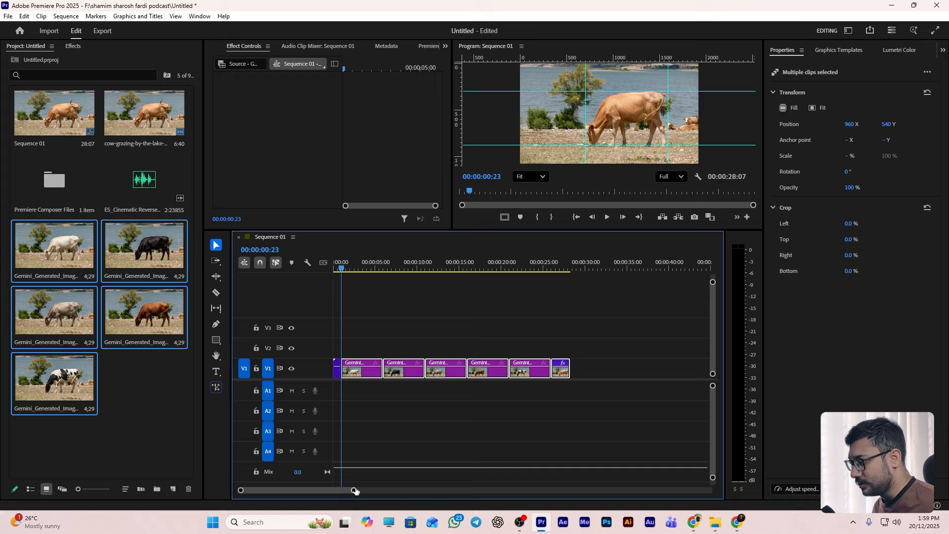
# Match the white cow image to the held frame's framing with a scale of 144 and a horizontal position of 953
pyautogui.moveTo(355, 490); pyautogui.dragTo(300, 490)
pyautogui.click(558, 410)
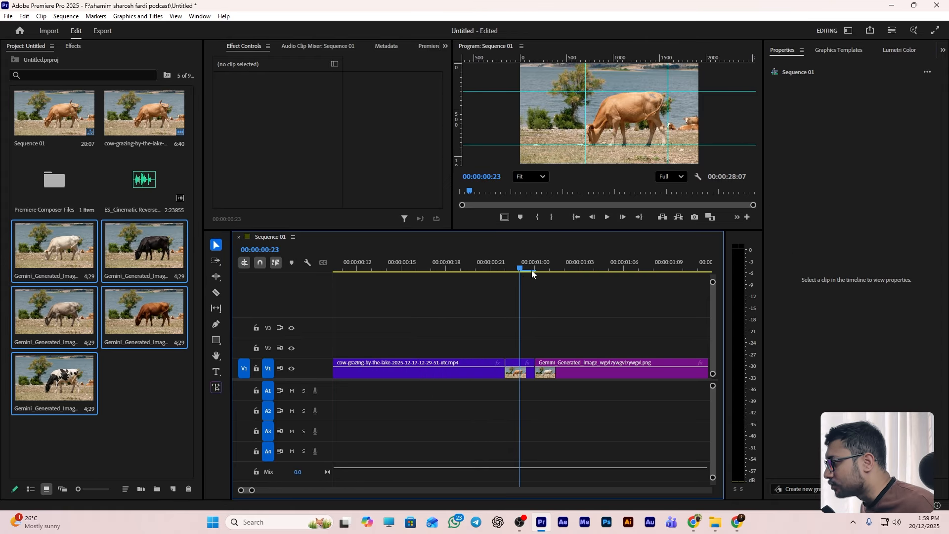
pyautogui.moveTo(533, 273); pyautogui.dragTo(562, 281)
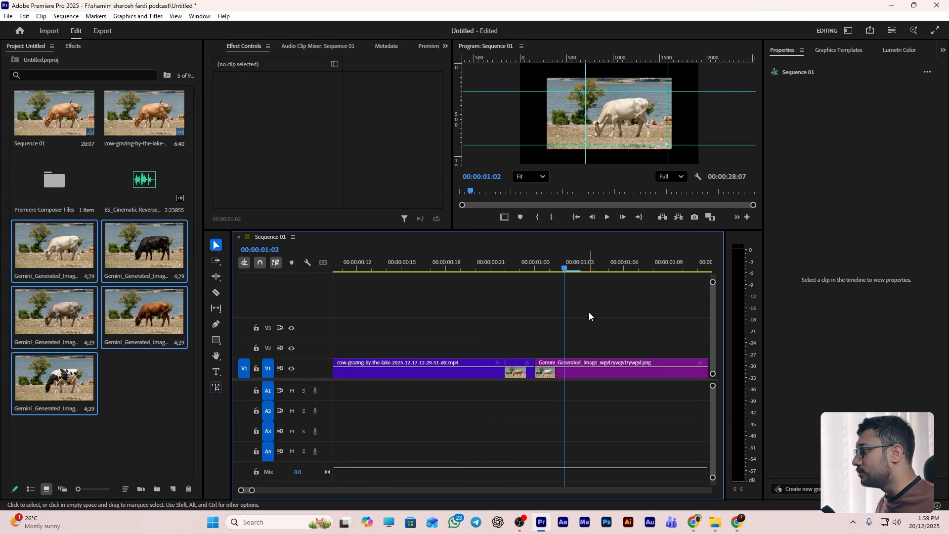
pyautogui.scroll(-1, 623, 127)
pyautogui.scroll(2, 627, 108)
pyautogui.scroll(-1, 634, 84)
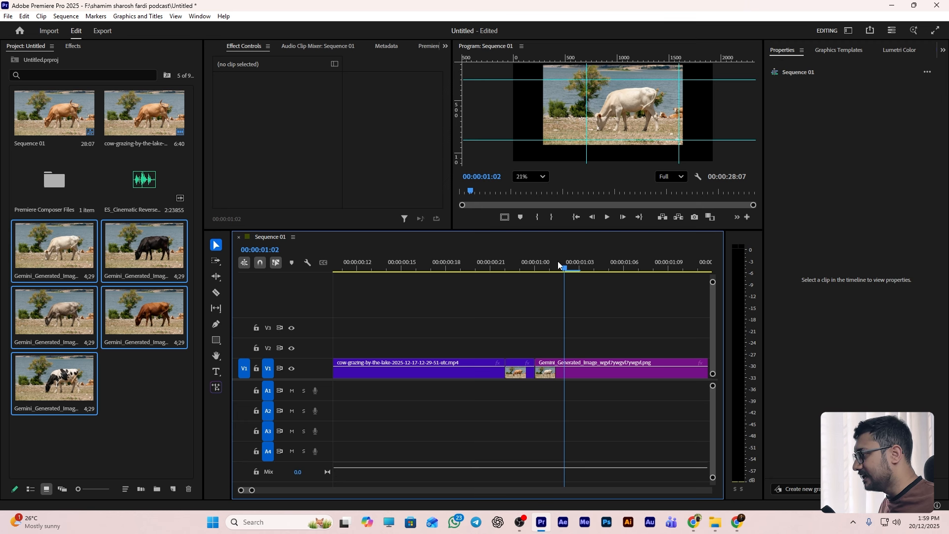
pyautogui.moveTo(558, 263); pyautogui.dragTo(523, 286)
pyautogui.click(517, 371)
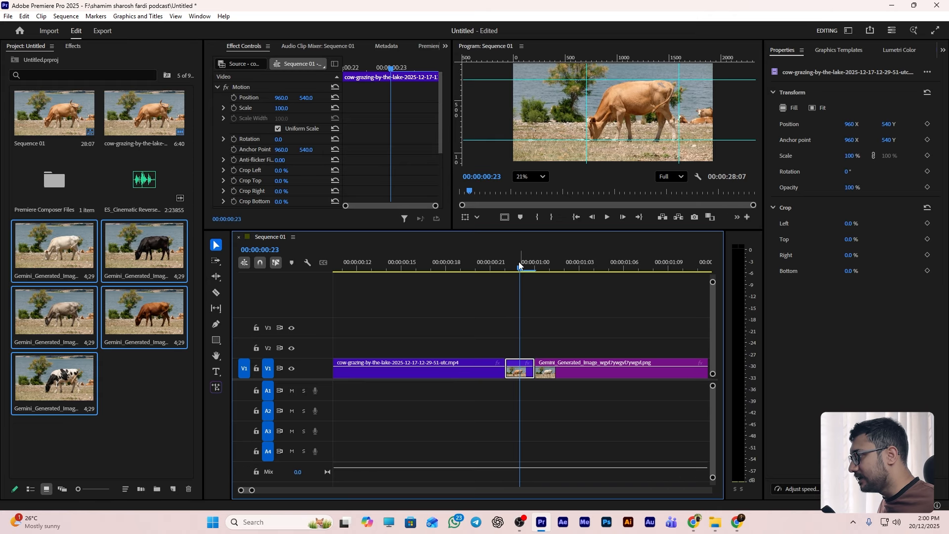
pyautogui.click(565, 264)
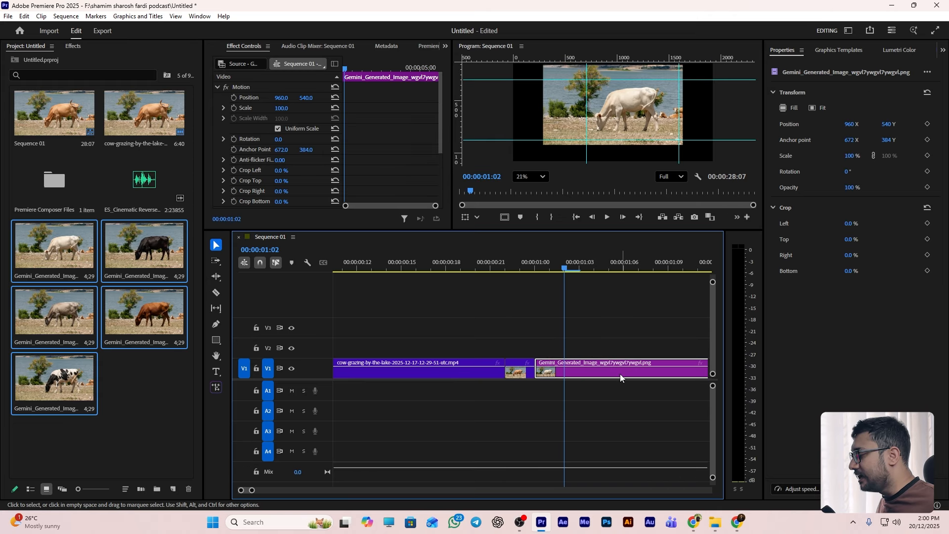
pyautogui.moveTo(281, 110)
pyautogui.mouseDown()
pyautogui.moveTo(303, 110)
pyautogui.moveTo(278, 98)
pyautogui.mouseUp()
pyautogui.click(306, 97)
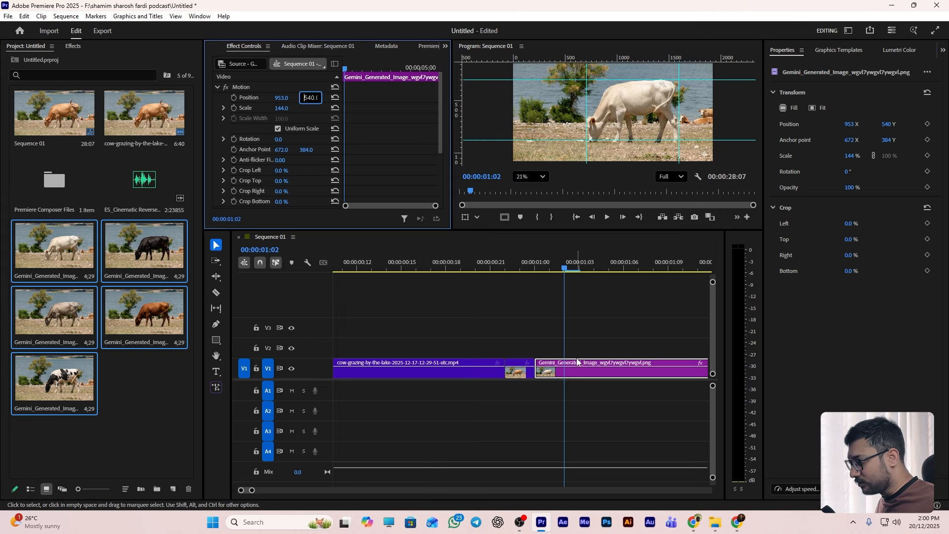
pyautogui.click(568, 309)
# Cut the white cow image at 00:00:01:02, delete the remainder and ripple delete the gap
pyautogui.click(580, 374)
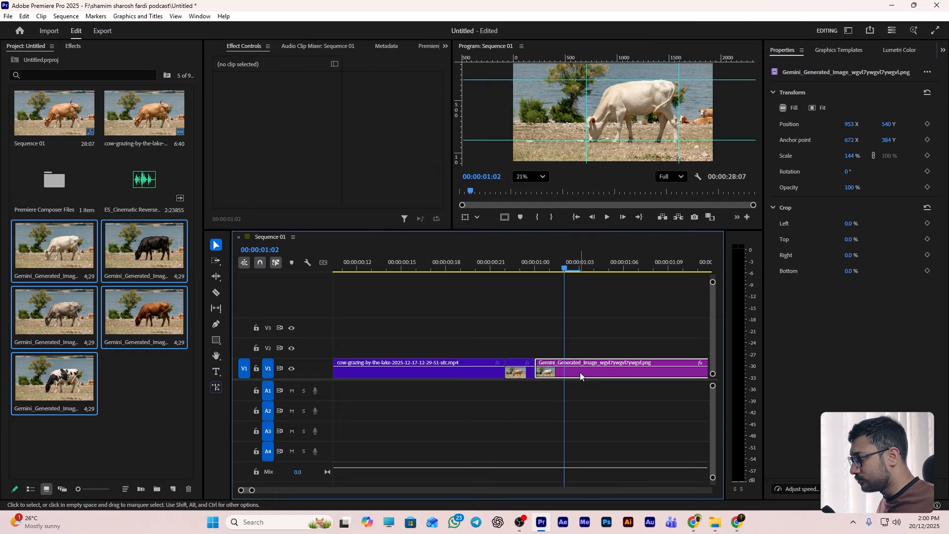
pyautogui.press('c')
pyautogui.click(567, 372)
pyautogui.press('v')
pyautogui.click(592, 373)
pyautogui.press('Delete')
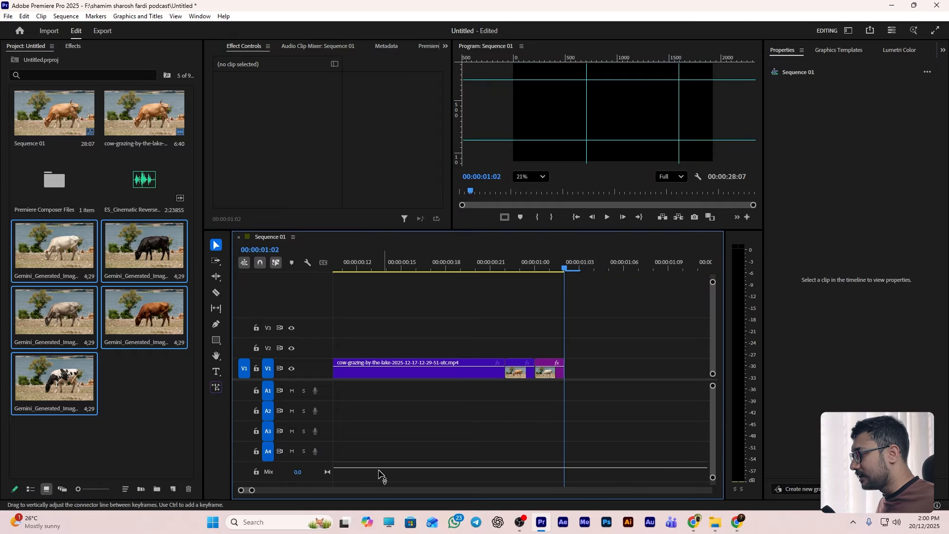
pyautogui.moveTo(252, 491); pyautogui.dragTo(263, 491)
pyautogui.hotkey('ctrl', 'z')
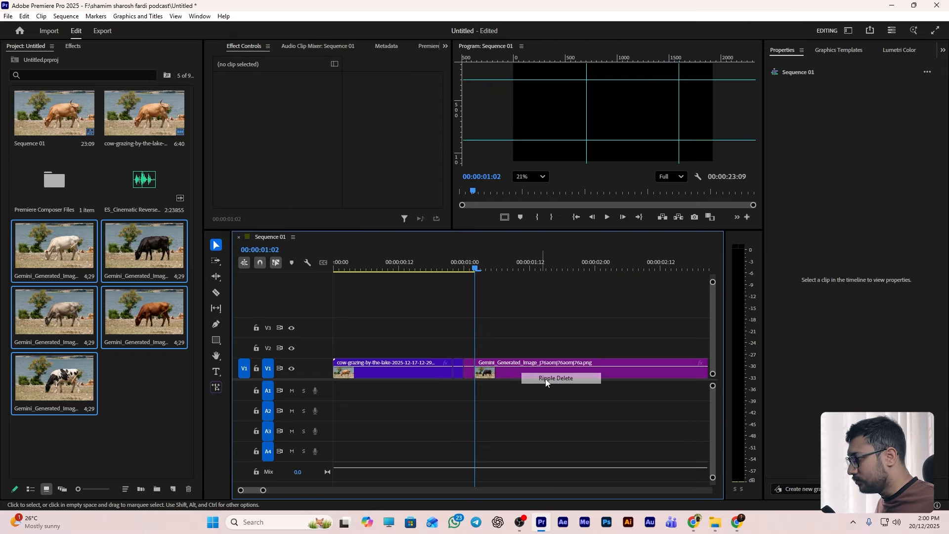
# Split the black cow image at 00:00:01:04, remove the part after the cut and close the resulting gap
pyautogui.click(487, 270)
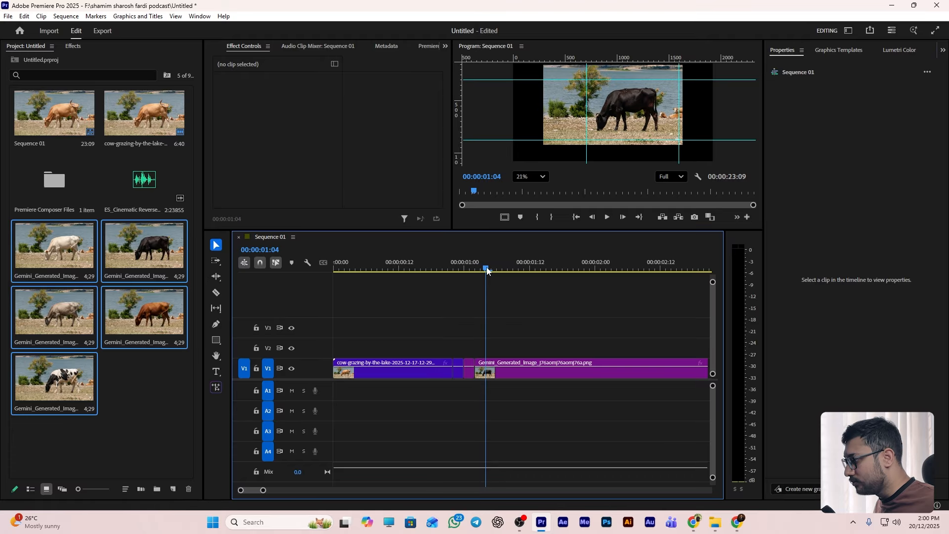
pyautogui.press('c')
pyautogui.click(487, 375)
pyautogui.press('v')
pyautogui.click(500, 375)
pyautogui.press('Delete')
pyautogui.rightClick(545, 373)
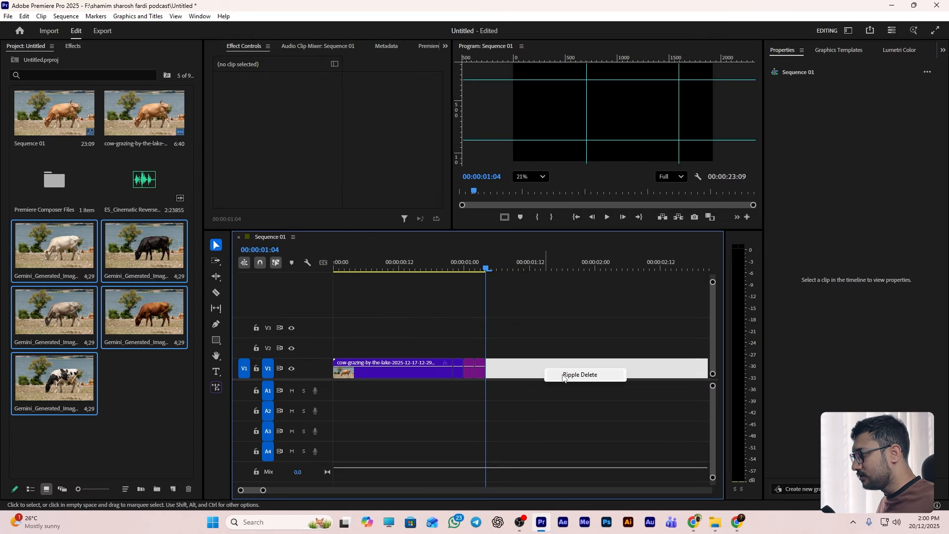
pyautogui.click(554, 375)
pyautogui.press('c')
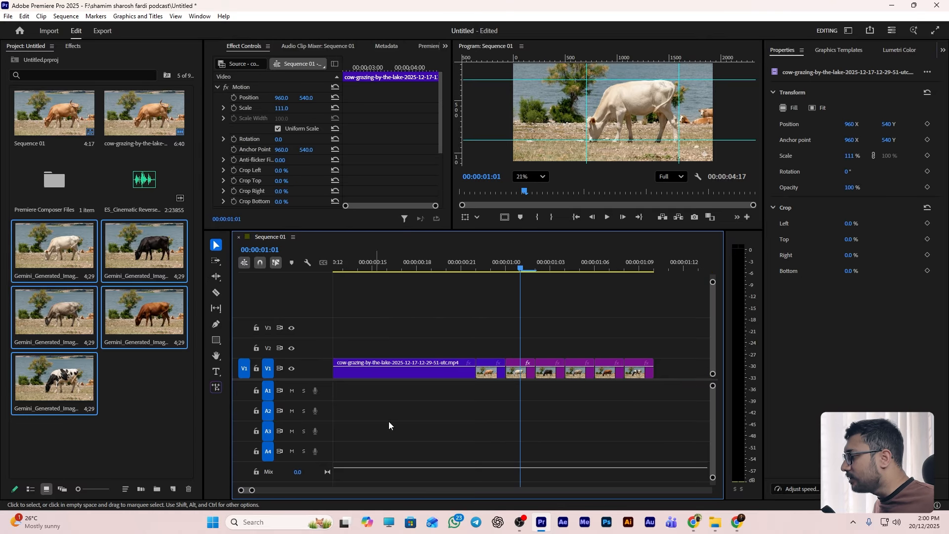
# Copy the Motion settings of the white cow image onto the black cow image, giving it scale 144 and horizontal position 953
pyautogui.click(520, 371)
pyautogui.click(535, 268)
pyautogui.press('Right')
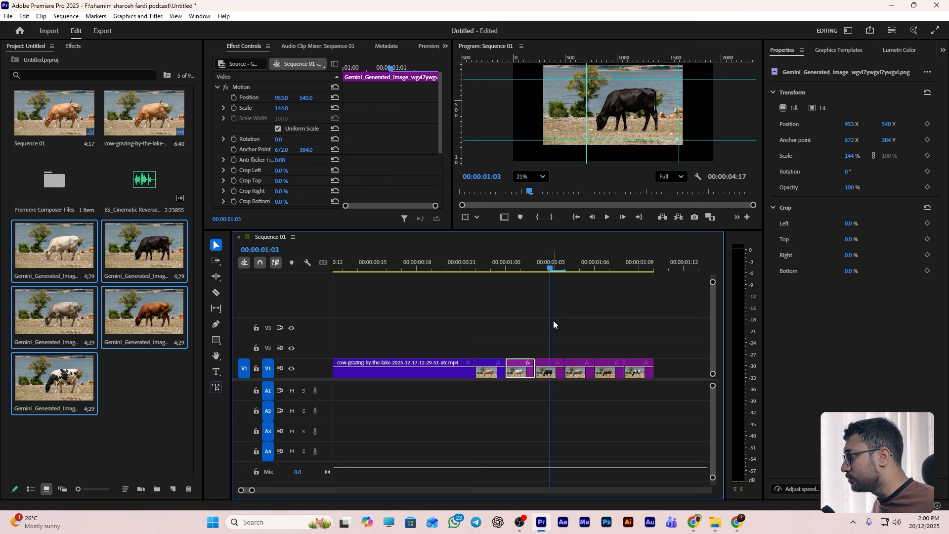
pyautogui.click(253, 87)
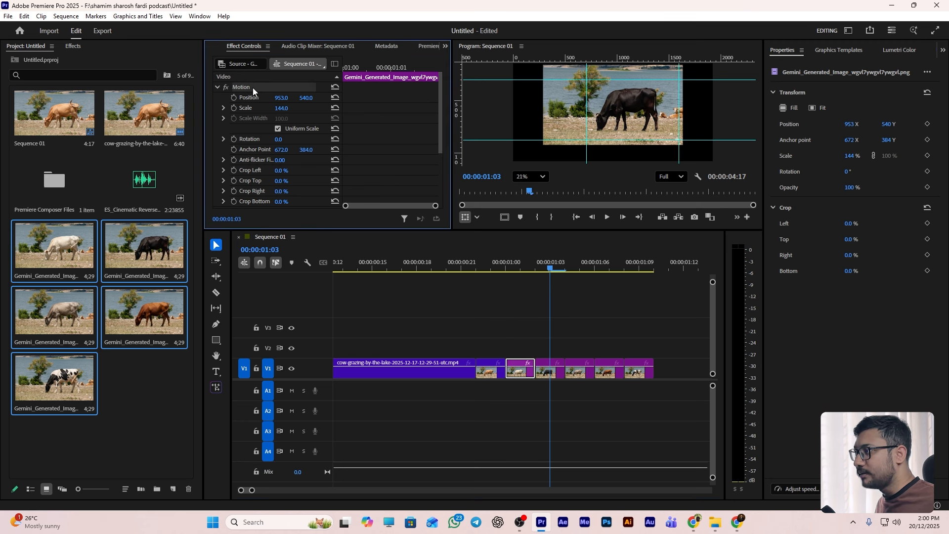
pyautogui.click(549, 374)
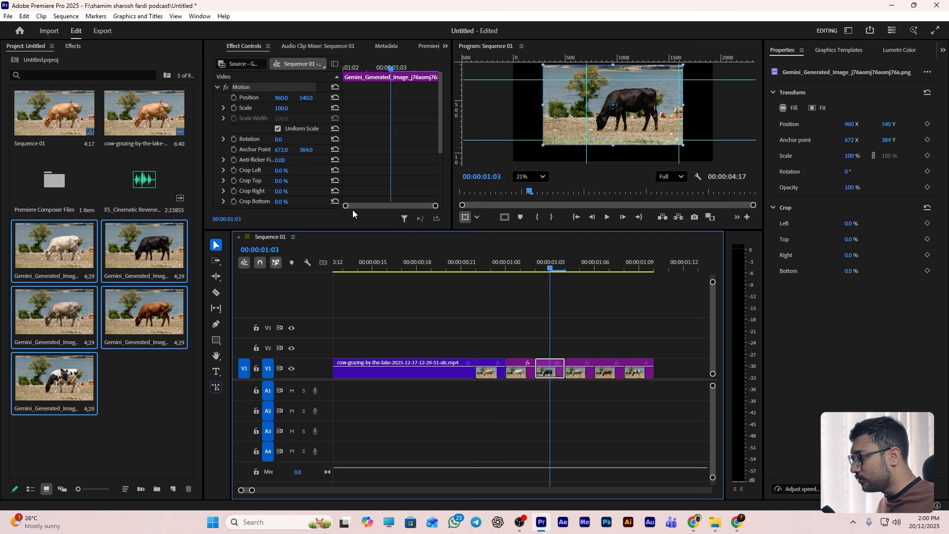
pyautogui.click(267, 86)
pyautogui.hotkey('ctrl', 'v')
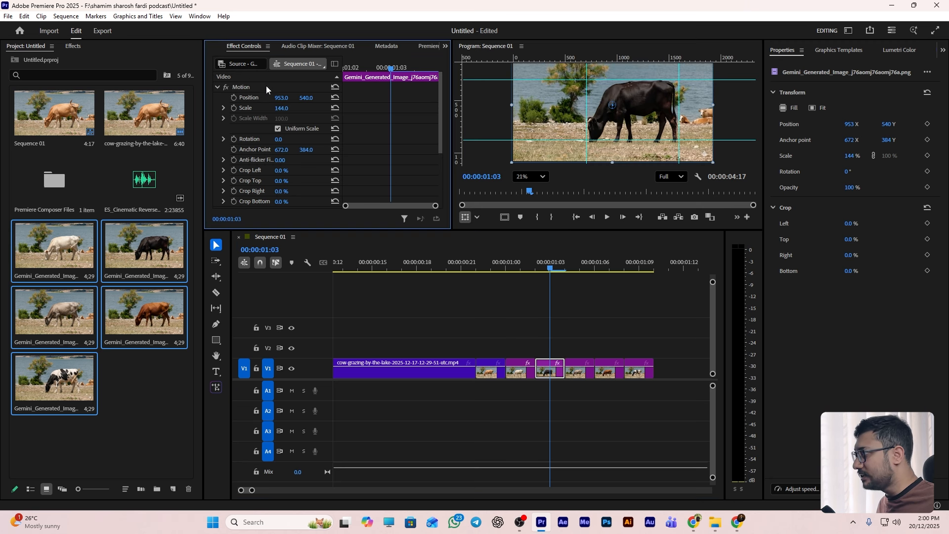
# Paste the copied Motion settings, scale 144 and position 953, 540, onto the gray cow image and the brown cow image
pyautogui.click(565, 268)
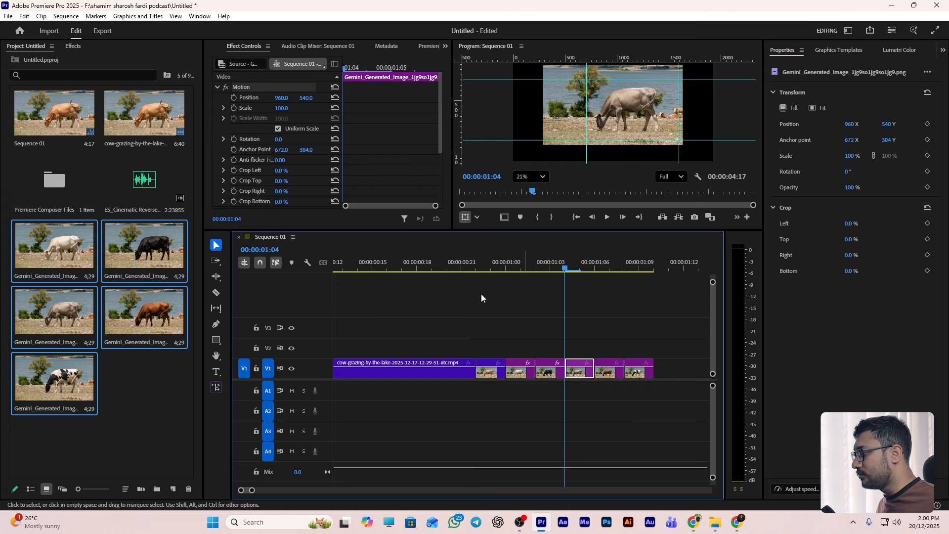
pyautogui.click(262, 88)
pyautogui.hotkey('ctrl', 'v')
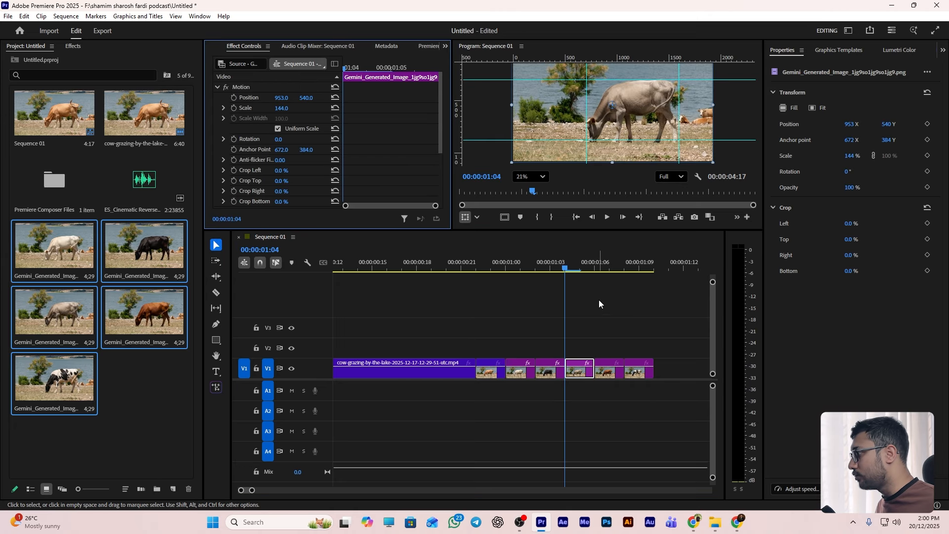
pyautogui.click(610, 269)
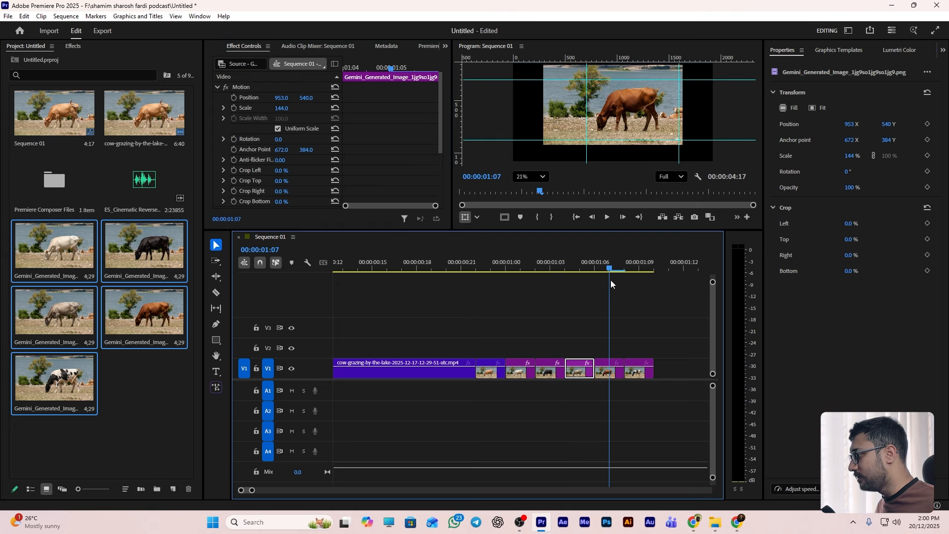
pyautogui.click(256, 87)
pyautogui.hotkey('ctrl', 'v')
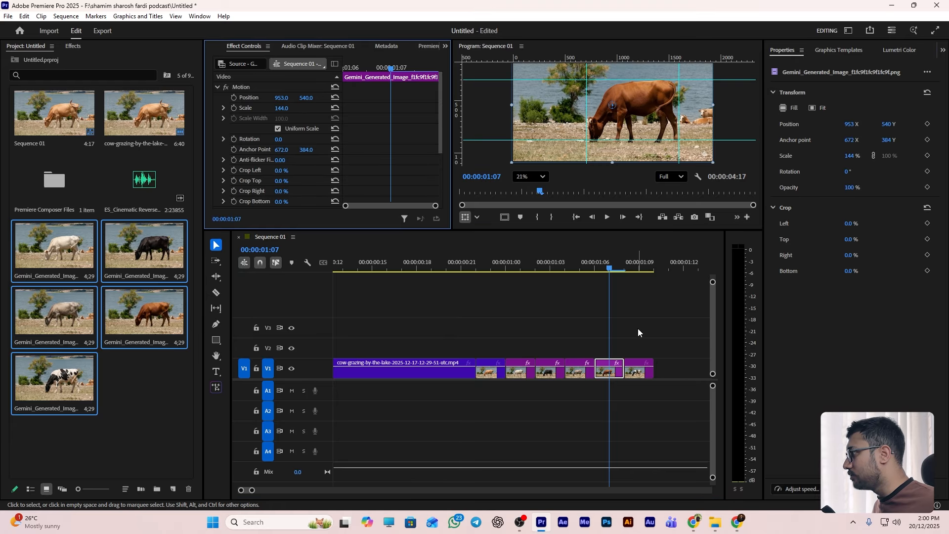
# Paste the same Motion settings onto the black-and-white spotted cow image and check its framing against the previous image
pyautogui.click(639, 270)
pyautogui.click(641, 368)
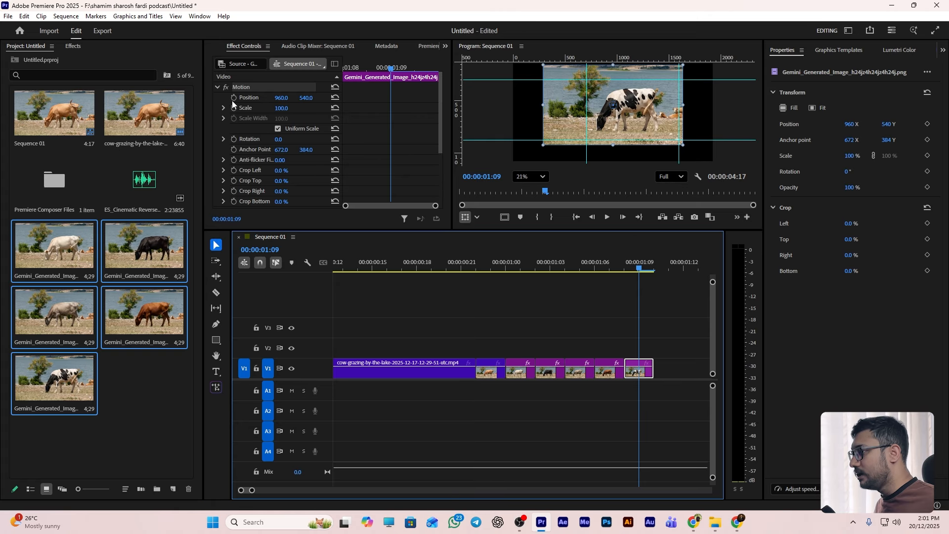
pyautogui.click(242, 87)
pyautogui.hotkey('ctrl', 'v')
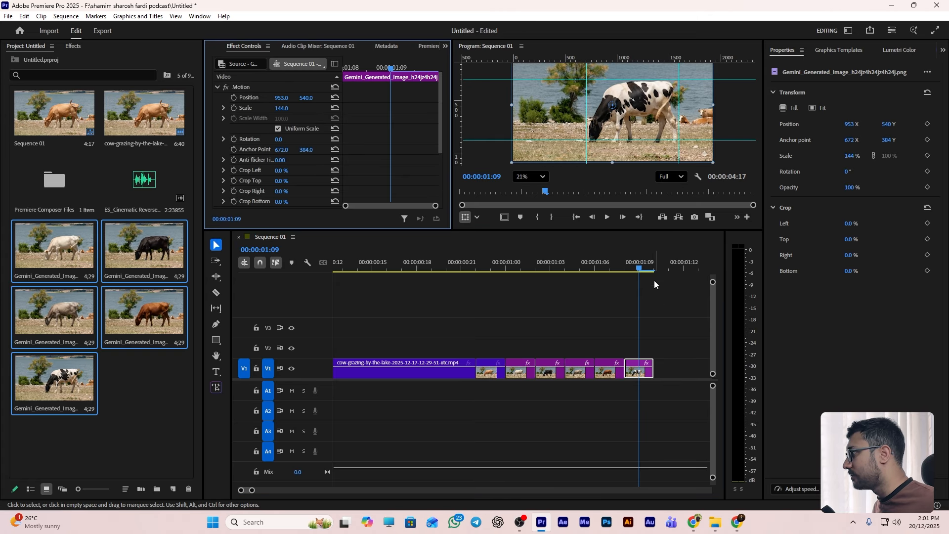
pyautogui.moveTo(639, 269); pyautogui.dragTo(618, 304)
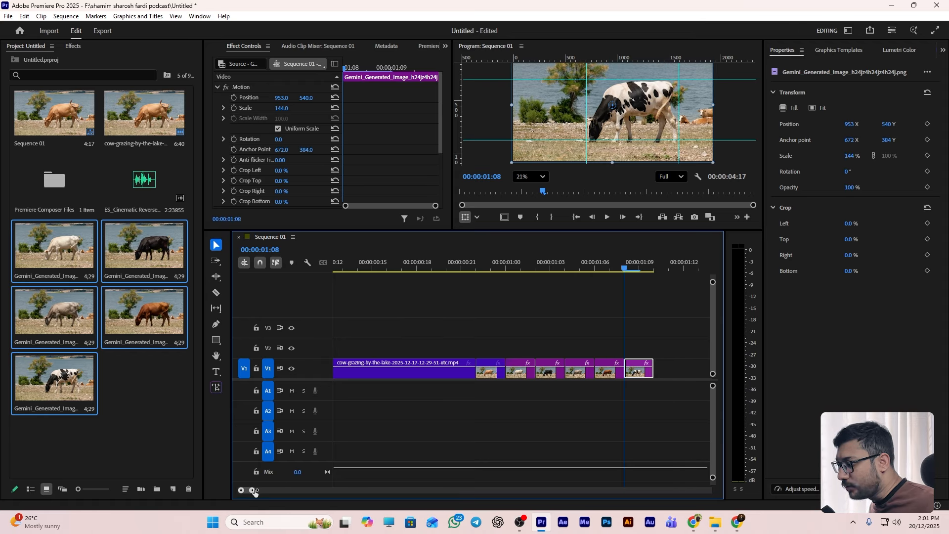
# Duplicate the set of five recolored images along track V1 until it runs four times, closing the gaps between copies
pyautogui.moveTo(255, 492)
pyautogui.mouseDown()
pyautogui.moveTo(297, 491)
pyautogui.moveTo(269, 490)
pyautogui.mouseUp()
pyautogui.moveTo(498, 351); pyautogui.dragTo(477, 374)
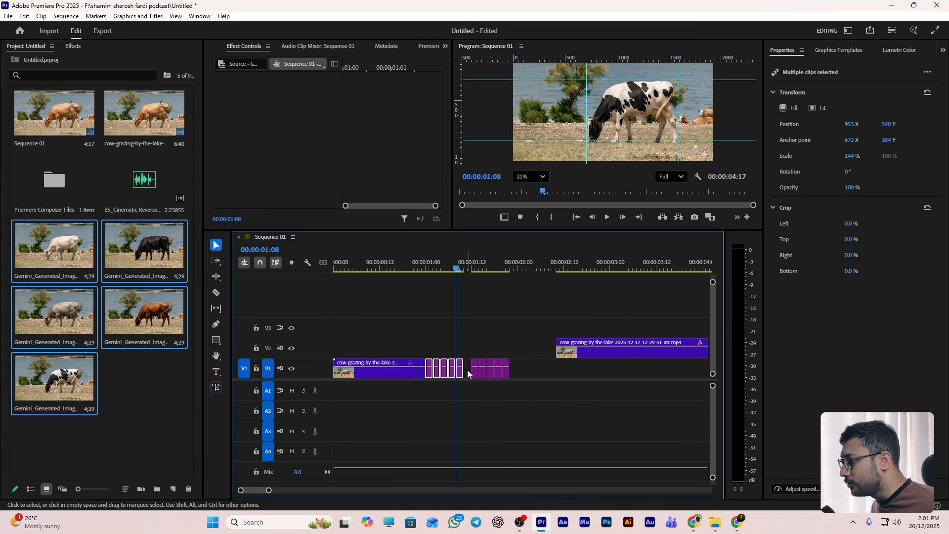
pyautogui.rightClick(468, 372)
pyautogui.click(476, 377)
pyautogui.moveTo(505, 340); pyautogui.dragTo(507, 377)
pyautogui.click(561, 403)
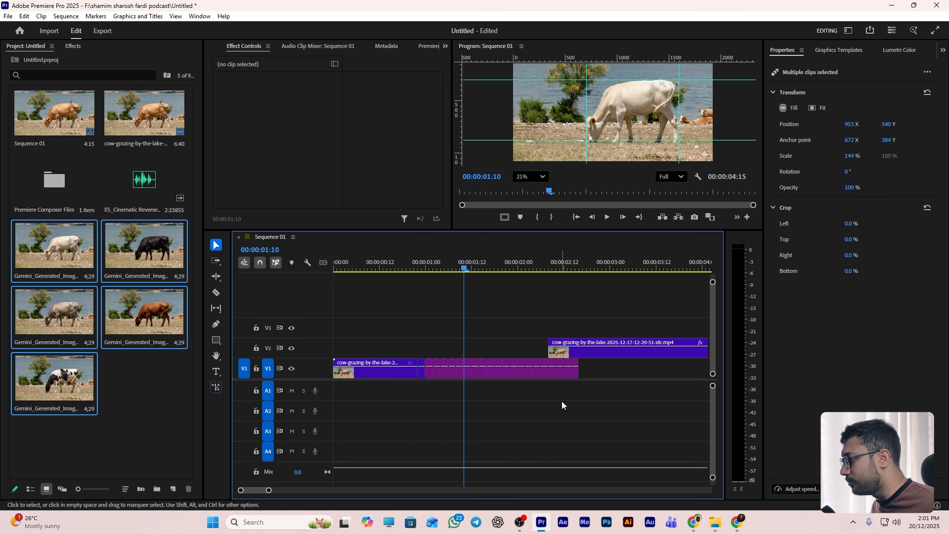
# Move the closing cow footage clip from V2 to V1 directly behind the last image and play through the color changes
pyautogui.moveTo(568, 353); pyautogui.dragTo(600, 375)
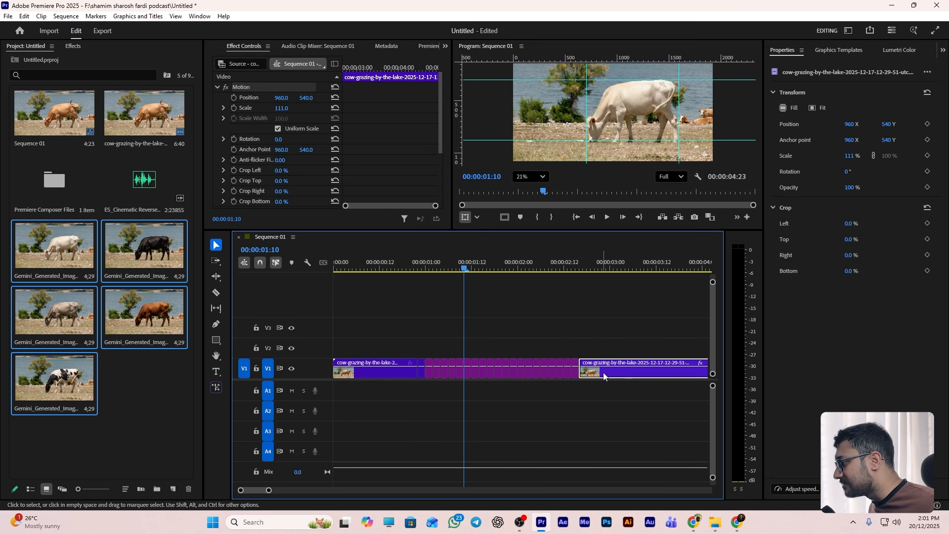
pyautogui.click(419, 266)
pyautogui.press('space')
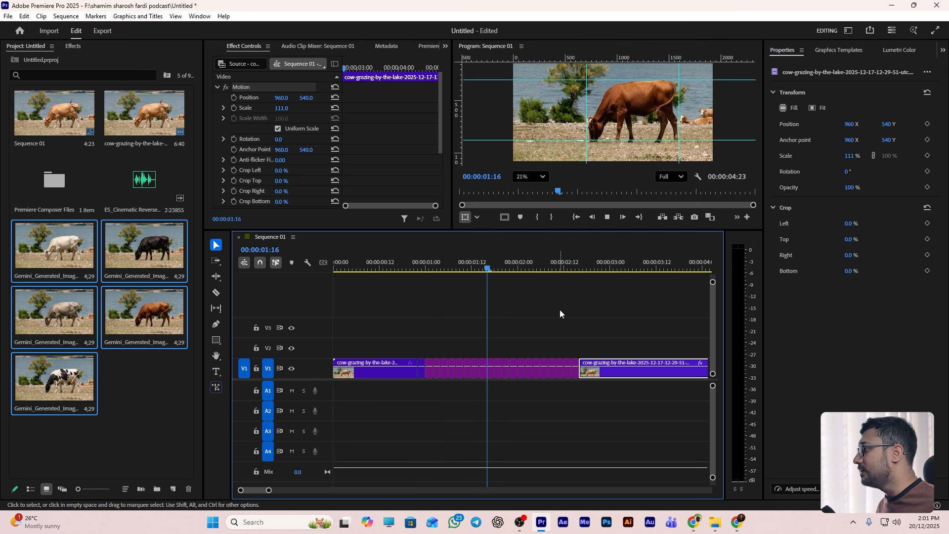
pyautogui.press('space')
pyautogui.moveTo(591, 268); pyautogui.dragTo(564, 301)
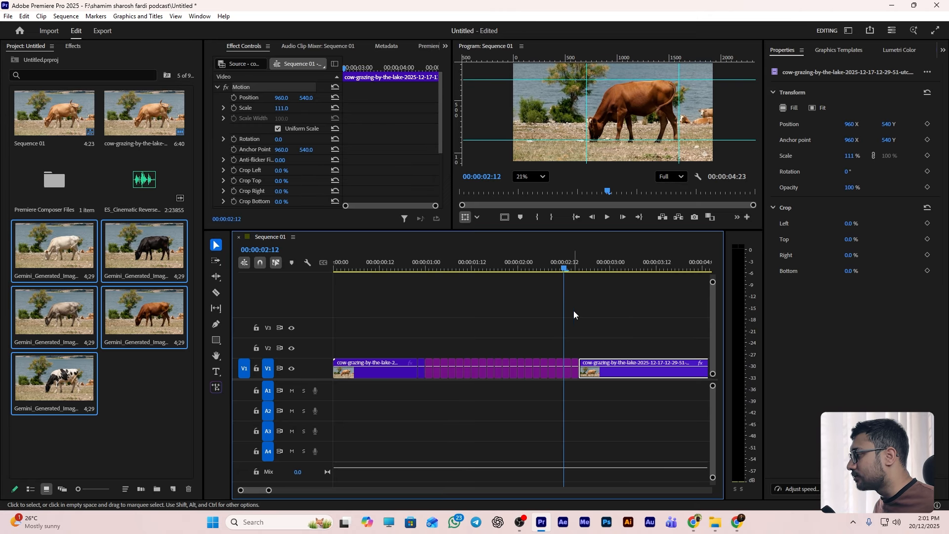
pyautogui.press('Left')
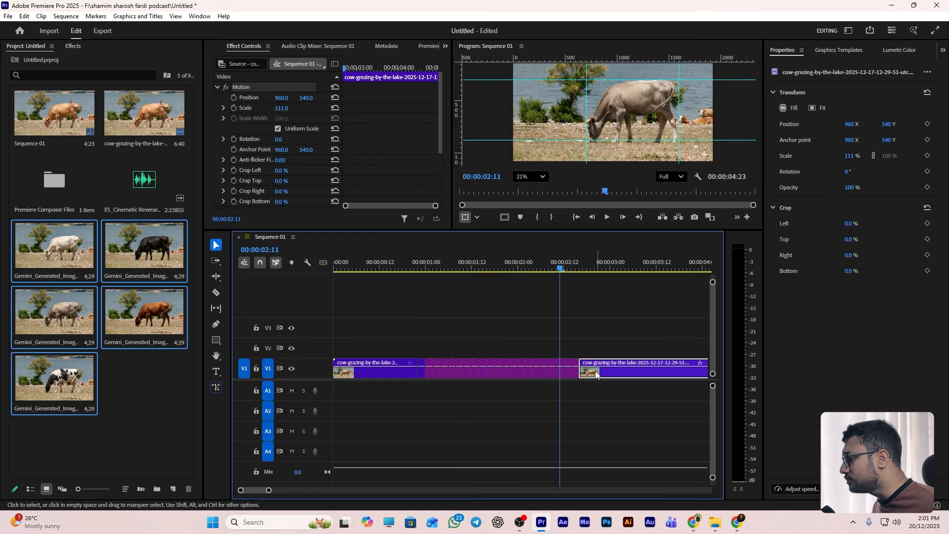
# Reset the closing cow footage clip's position to 960, 540 and its scale to 100
pyautogui.moveTo(595, 376); pyautogui.dragTo(602, 374)
pyautogui.moveTo(562, 266); pyautogui.dragTo(641, 263)
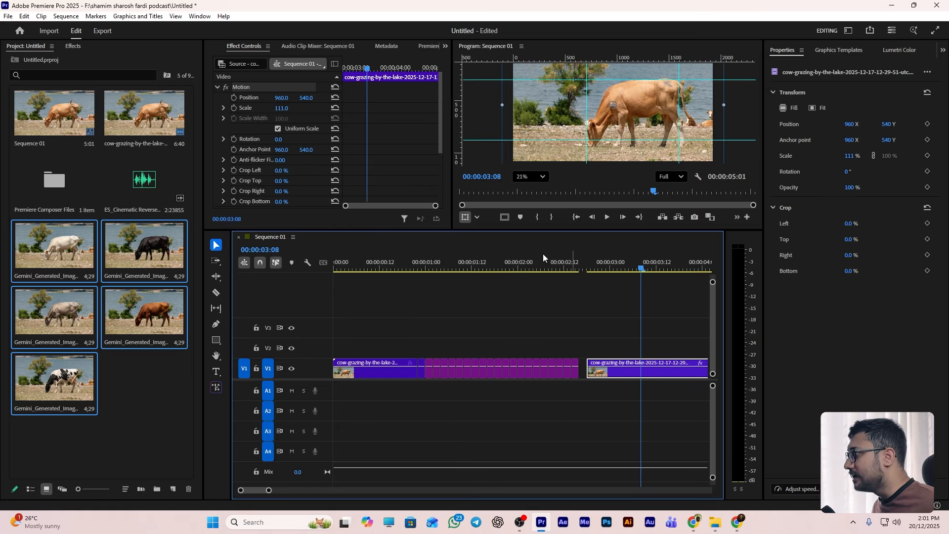
pyautogui.scroll(-2, 510, 135)
pyautogui.click(334, 98)
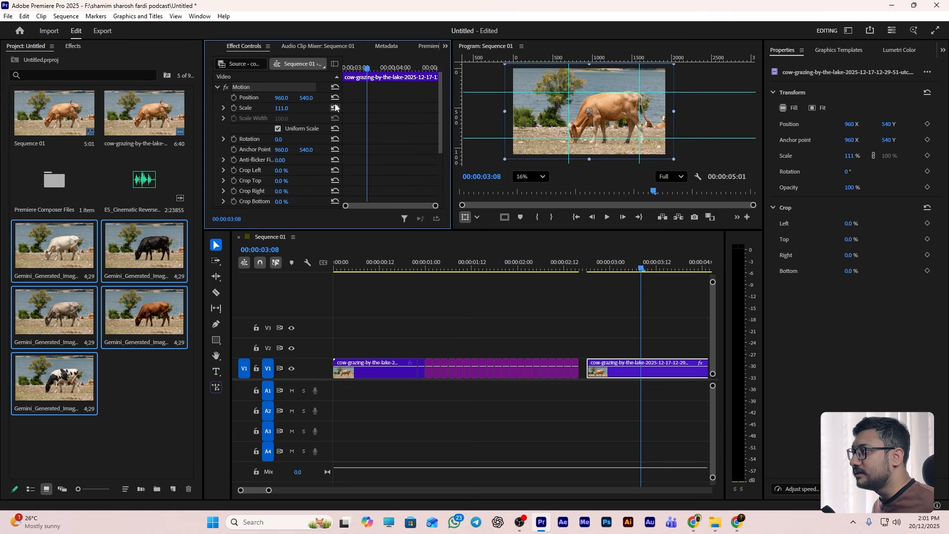
pyautogui.click(335, 108)
pyautogui.moveTo(641, 269); pyautogui.dragTo(594, 270)
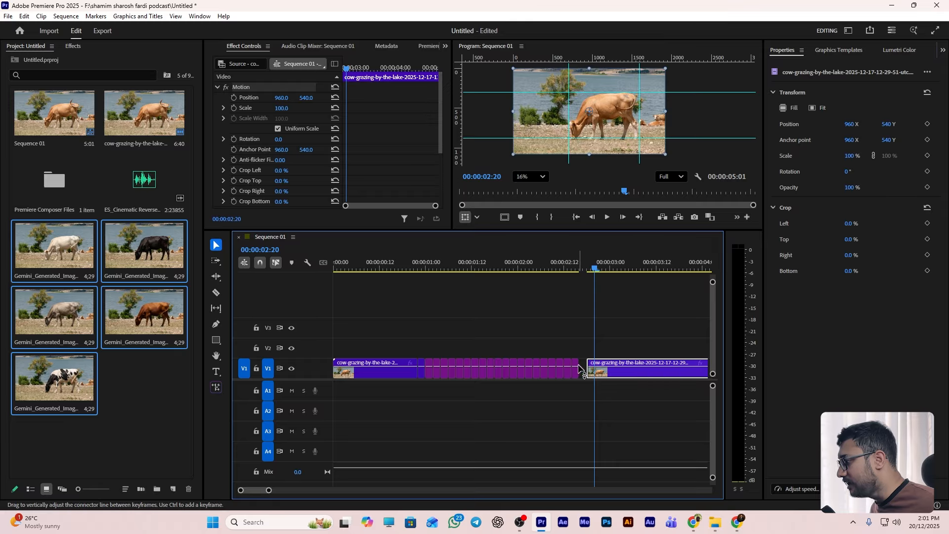
# Ripple delete the gap between the last image and the closing footage clip, and play back the join
pyautogui.click(583, 368)
pyautogui.rightClick(584, 367)
pyautogui.click(617, 371)
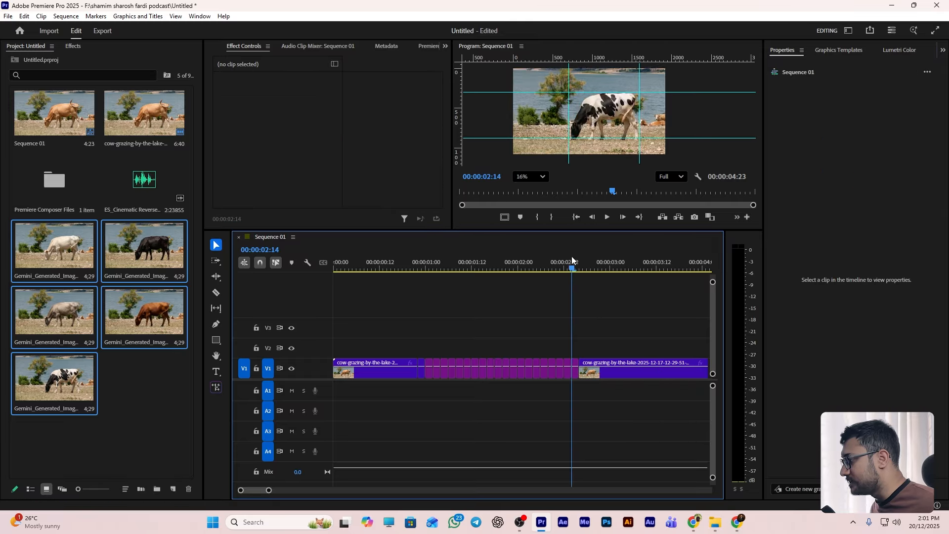
pyautogui.press('space')
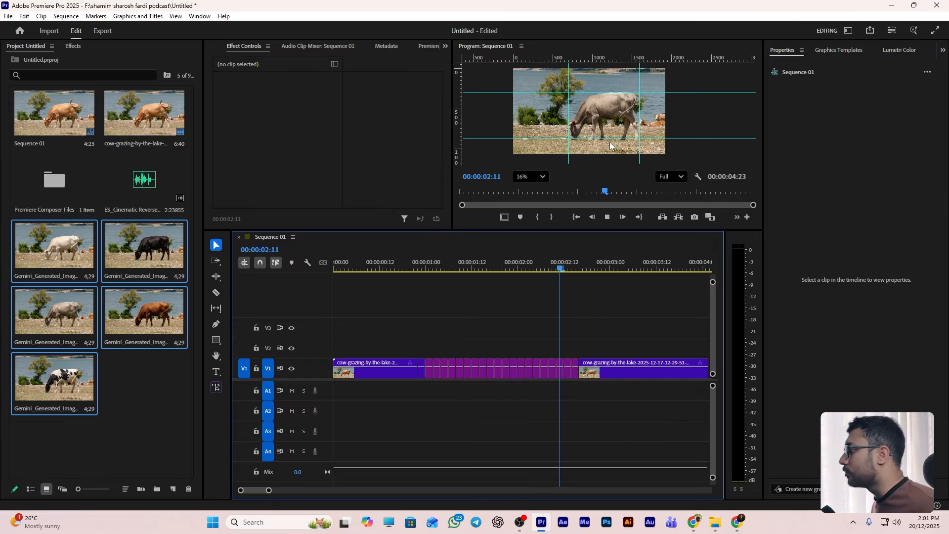
pyautogui.press('space')
# Clear the guides from the program monitor and enlarge the preview area
pyautogui.moveTo(525, 92); pyautogui.dragTo(524, 88)
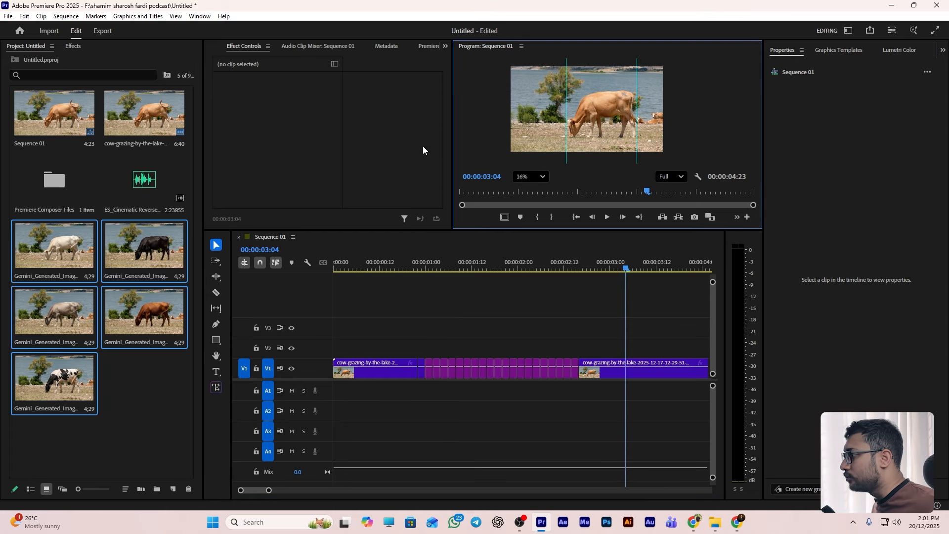
pyautogui.moveTo(564, 230); pyautogui.dragTo(565, 297)
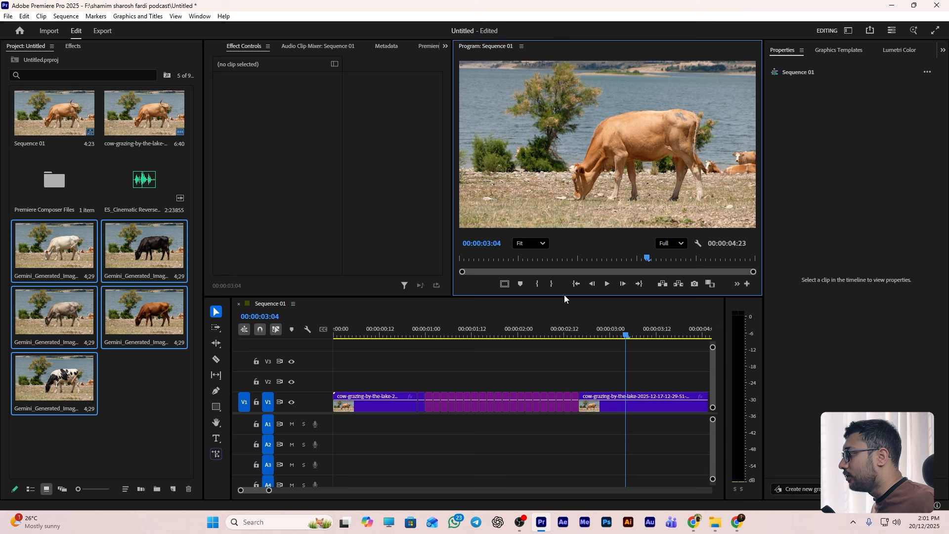
# Play the sequence from before the held frame into the closing footage to review the color-changing effect
pyautogui.moveTo(625, 335); pyautogui.dragTo(388, 339)
pyautogui.press('space')
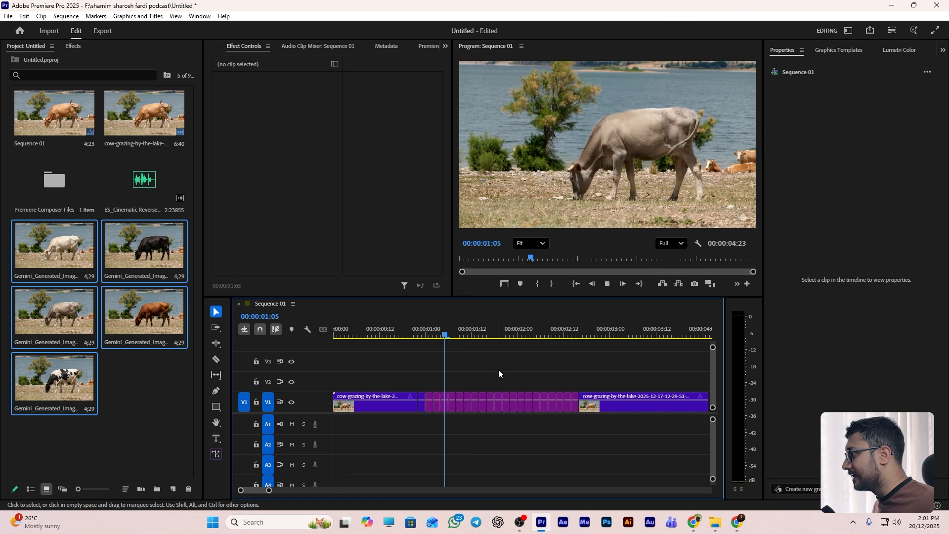
pyautogui.press('space')
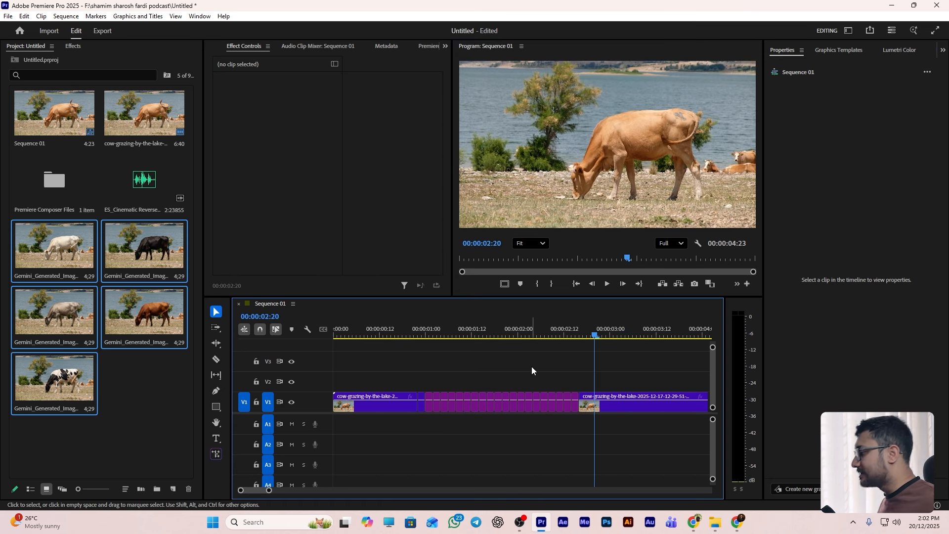
# Add the mechanical click from Premiere Composer's Click sounds to the timeline at 00:00:01:00, where the white cow image starts
pyautogui.moveTo(594, 337); pyautogui.dragTo(431, 352)
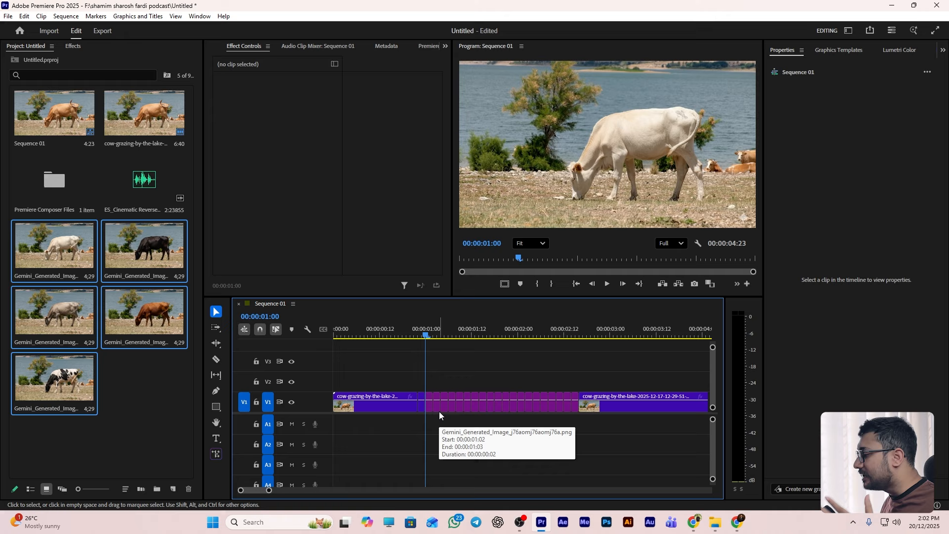
pyautogui.click(429, 46)
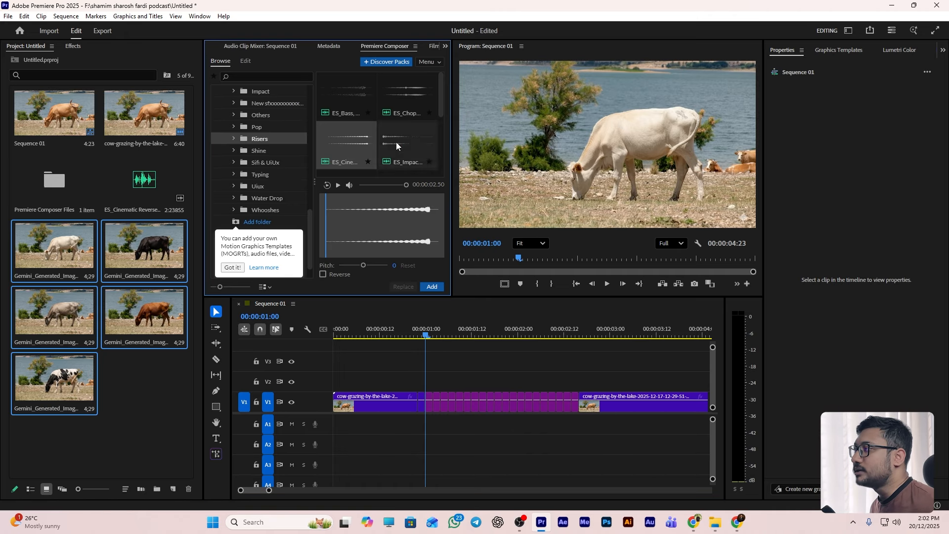
pyautogui.scroll(-1, 262, 148)
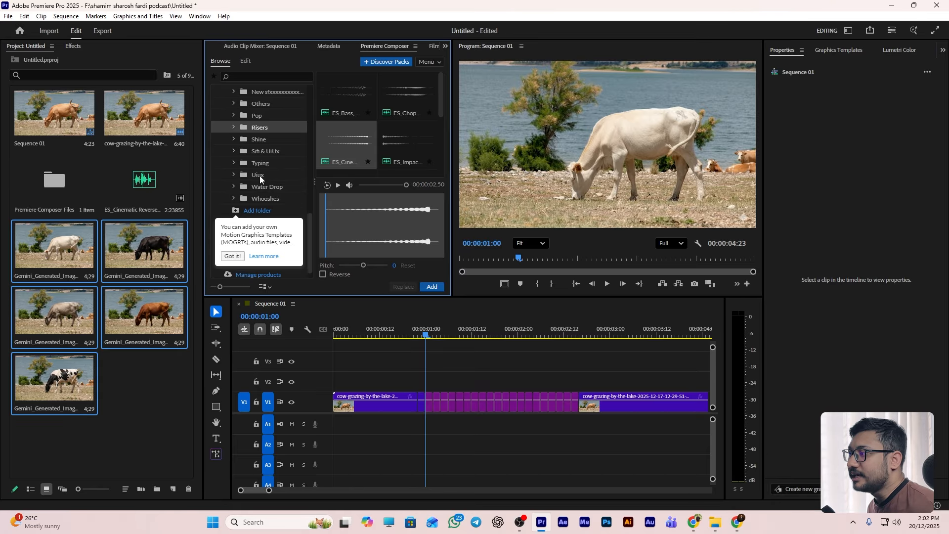
pyautogui.click(233, 242)
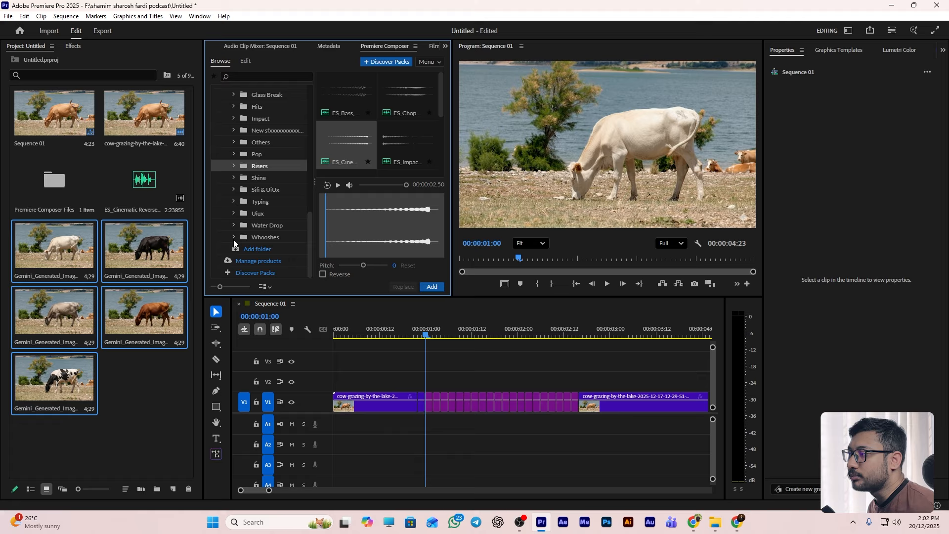
pyautogui.scroll(2, 268, 172)
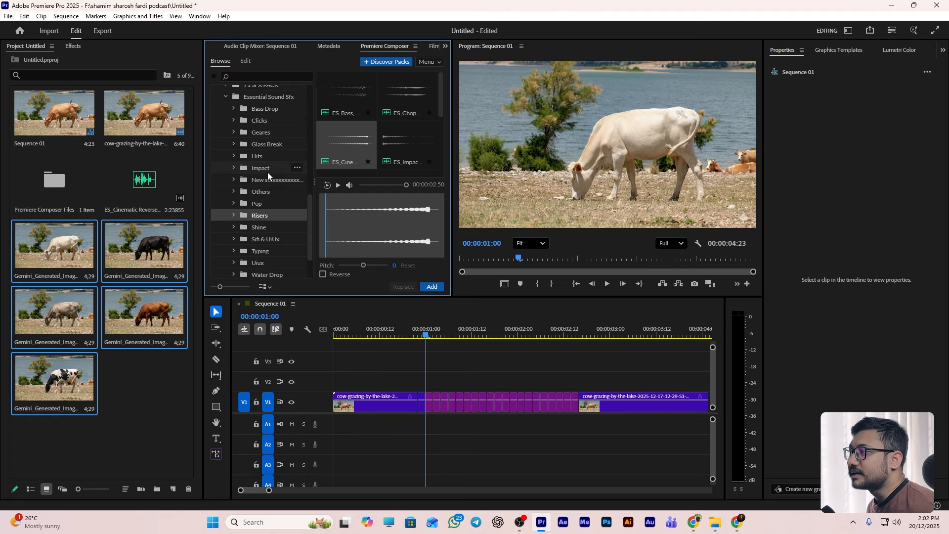
pyautogui.scroll(5, 253, 222)
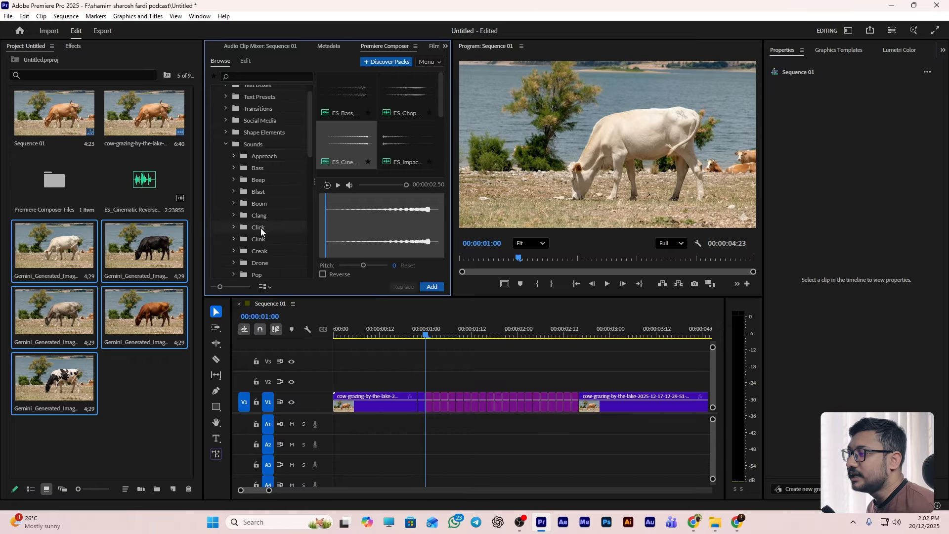
pyautogui.click(260, 227)
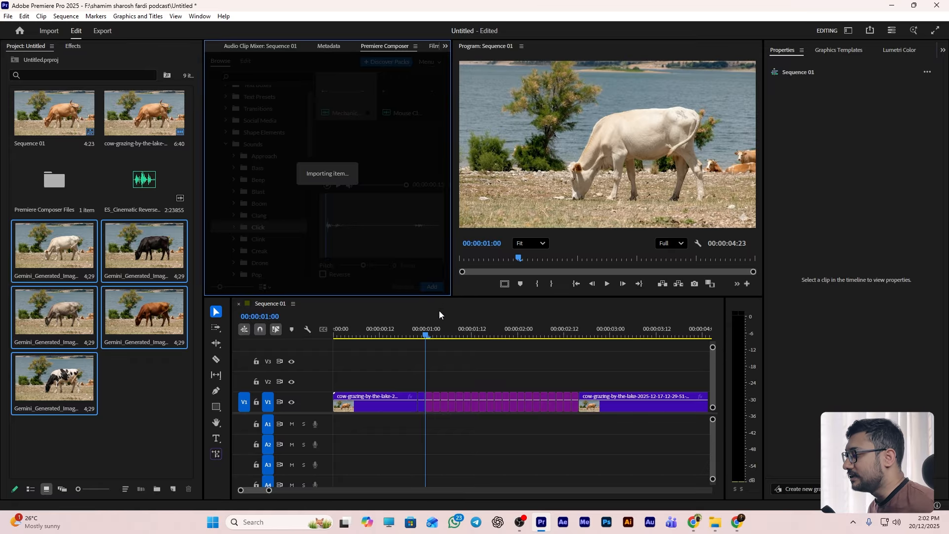
# Add the same click sound at 00:00:01:02 and at every further image change, alternating between tracks A1 and A2
pyautogui.click(434, 335)
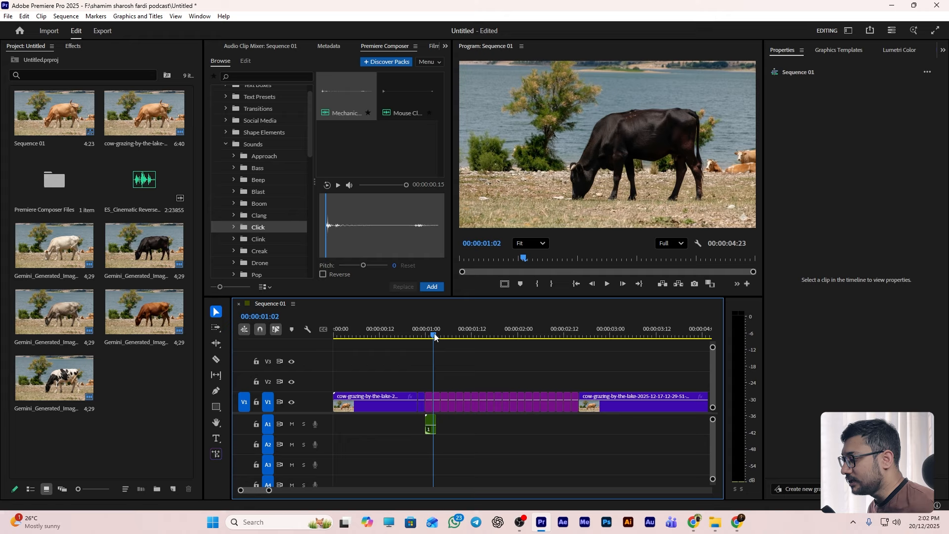
pyautogui.click(432, 287)
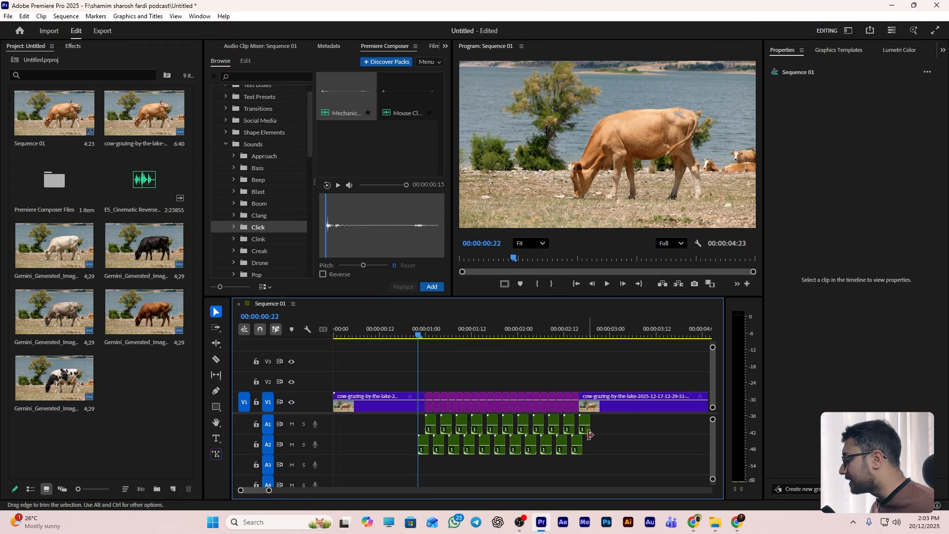
# Add the Cinematic Reverse Glass sound from the Essential Sound Sfx risers to track A3, moved to start at about 00:00:00:10
pyautogui.scroll(-10, 261, 231)
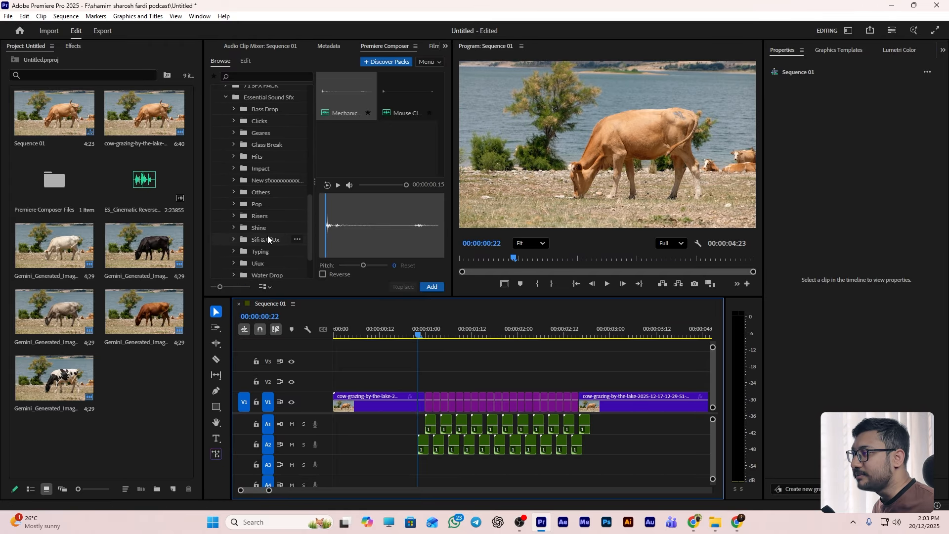
pyautogui.click(261, 216)
pyautogui.click(357, 144)
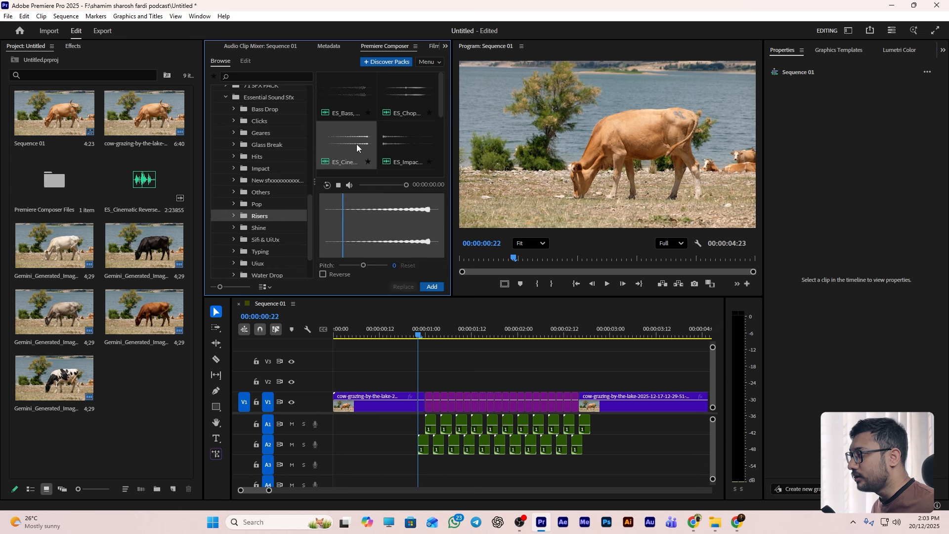
pyautogui.click(432, 286)
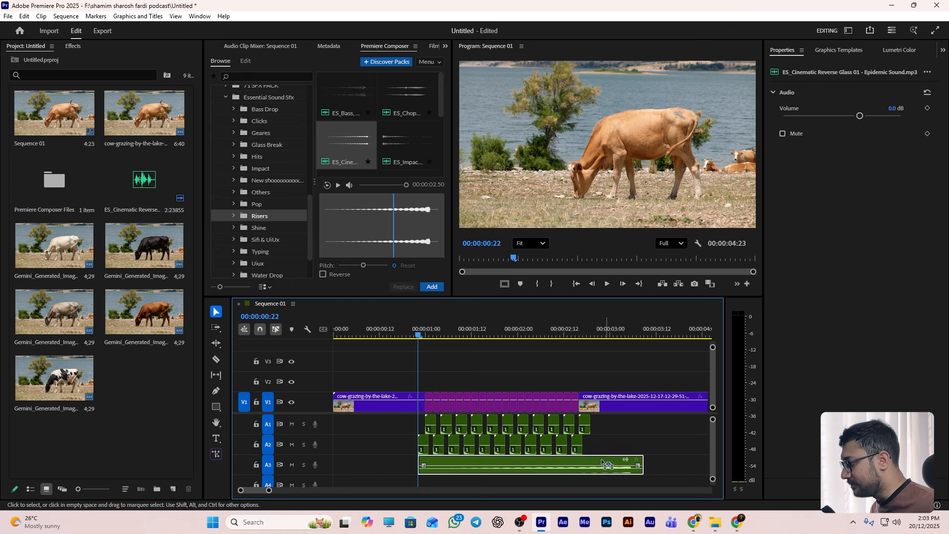
pyautogui.moveTo(601, 459); pyautogui.dragTo(563, 465)
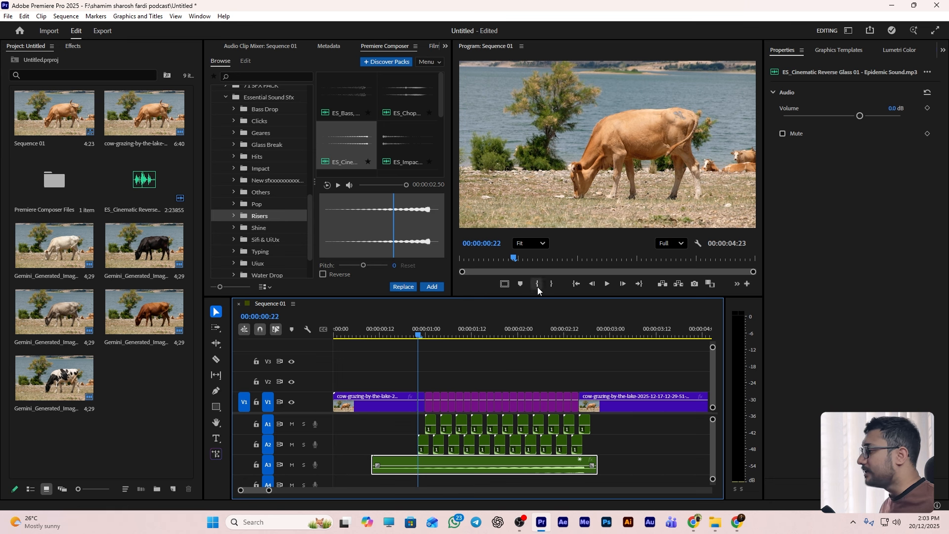
# Enlarge the timeline area and play the color changes to review the riser together with the click sounds
pyautogui.moveTo(541, 298); pyautogui.dragTo(541, 254)
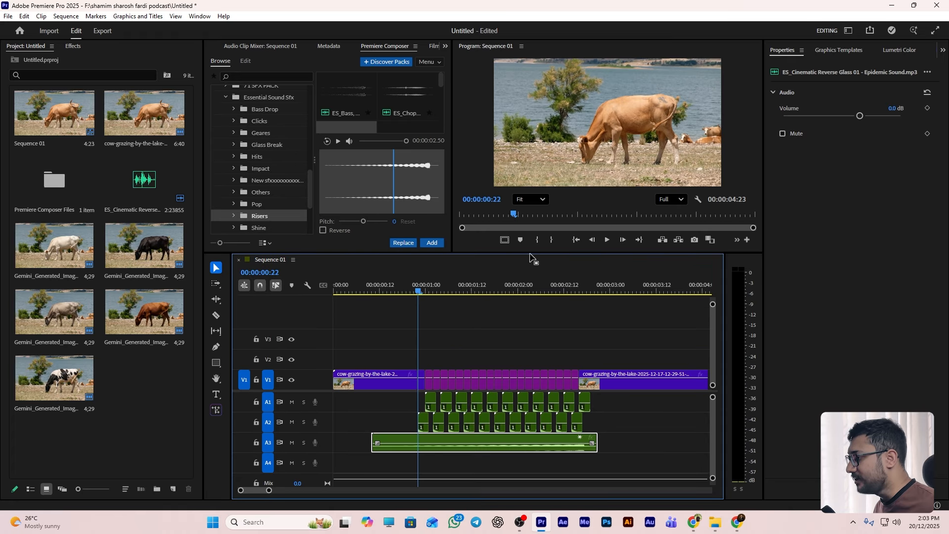
pyautogui.press('space')
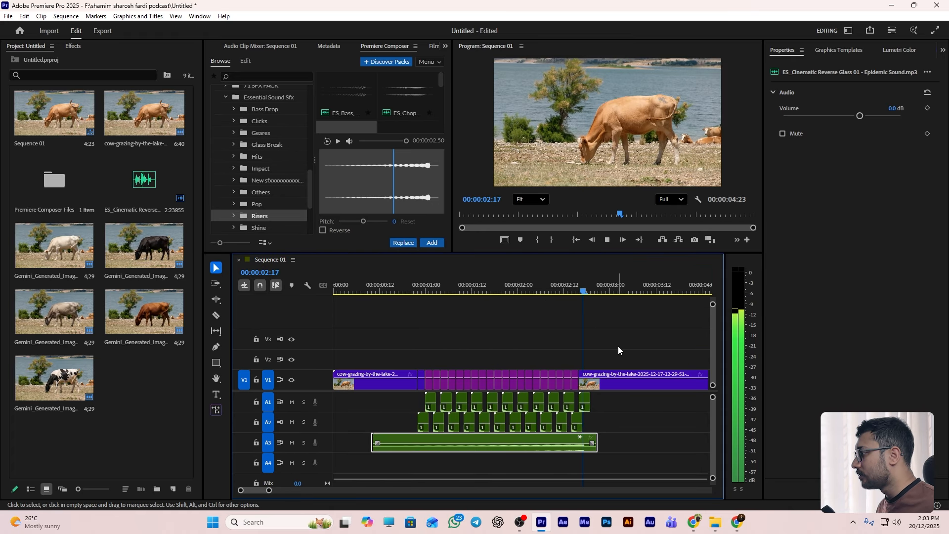
pyautogui.press('space')
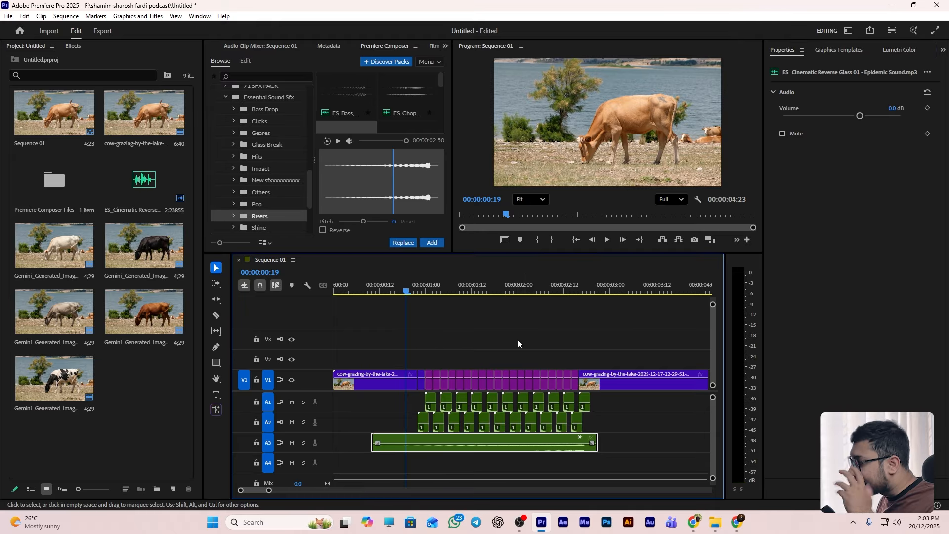
# Create an adjustment layer with the default settings and place it on V2 starting at 00:00:00:19
pyautogui.rightClick(147, 391)
pyautogui.moveTo(195, 241)
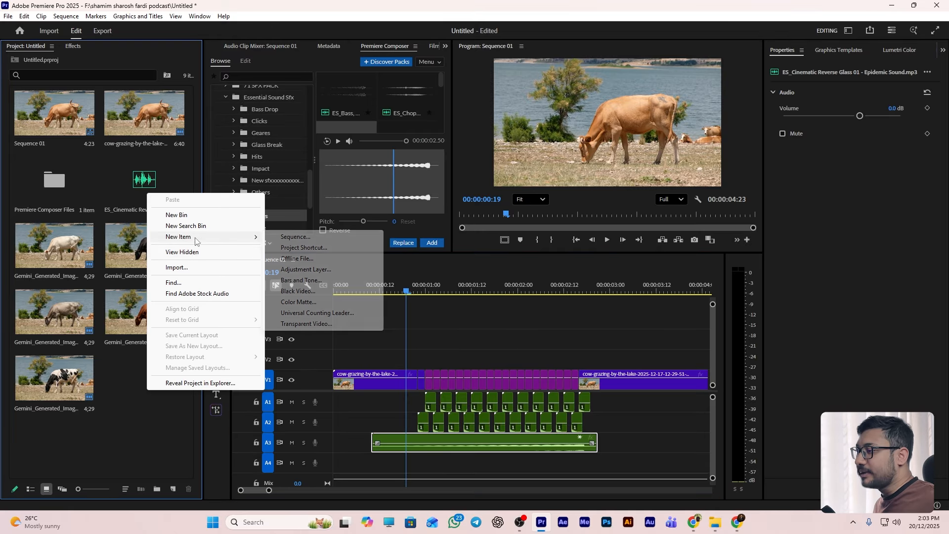
pyautogui.click(304, 271)
pyautogui.click(508, 307)
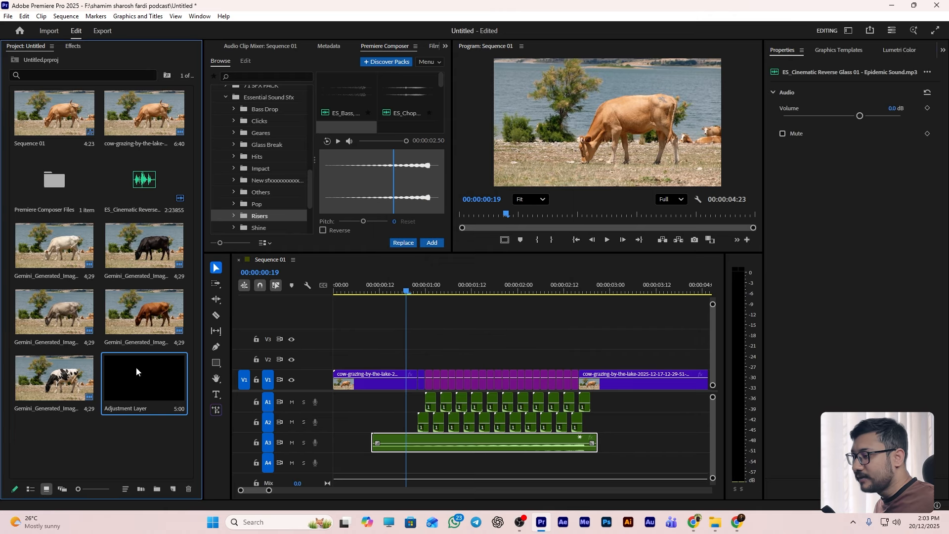
pyautogui.moveTo(135, 366); pyautogui.dragTo(414, 357)
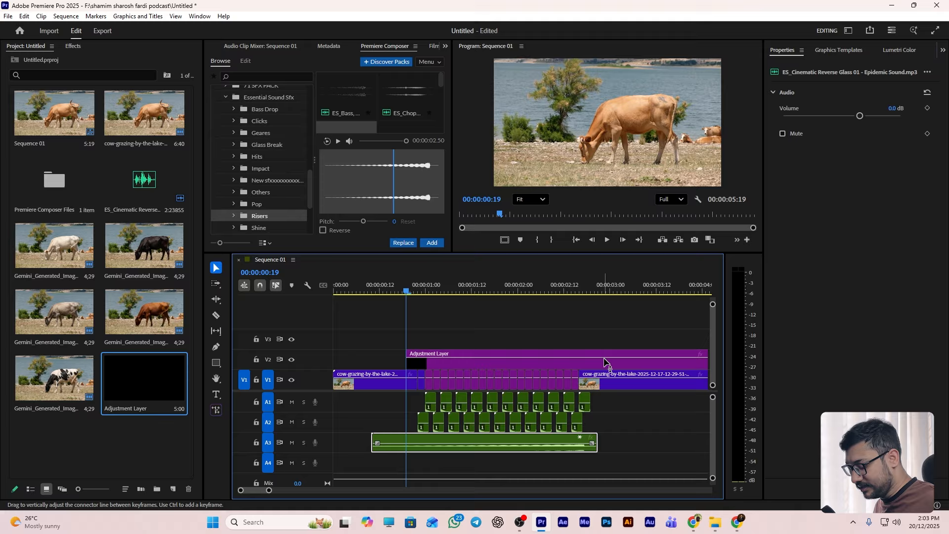
# Cut the adjustment layer at the end of the last click sound and delete the remainder
pyautogui.press('c')
pyautogui.click(591, 364)
pyautogui.press('v')
pyautogui.click(608, 361)
pyautogui.press('Delete')
pyautogui.click(530, 365)
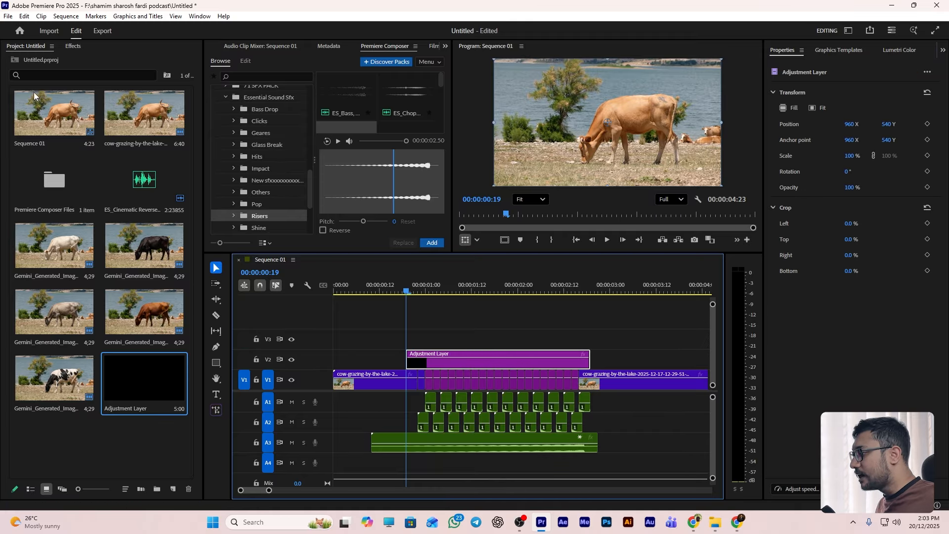
# Set the adjustment layer's end to about 00:00:04:12, over the closing cow clip
pyautogui.click(73, 46)
pyautogui.moveTo(264, 491); pyautogui.dragTo(271, 490)
pyautogui.moveTo(520, 364); pyautogui.dragTo(633, 364)
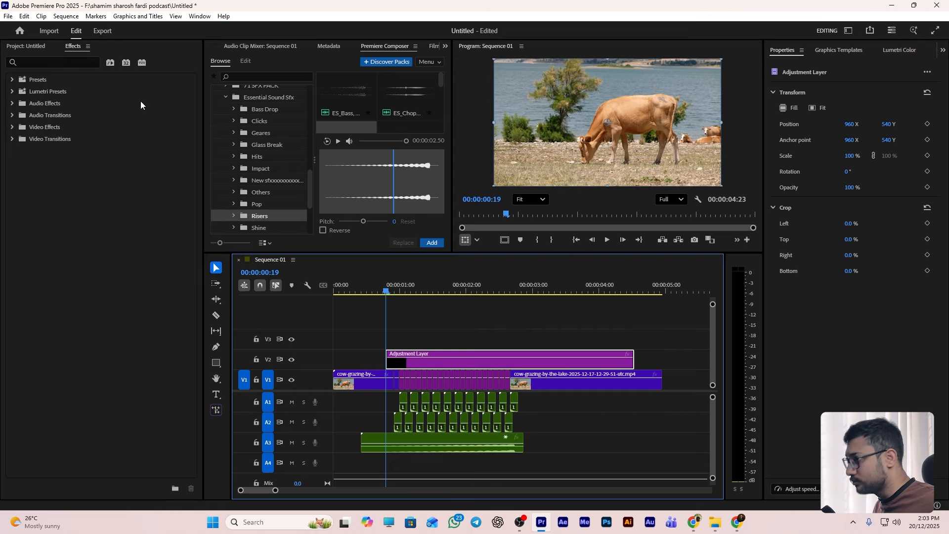
# Find the Transform video effect with the search "transf" and apply it to the adjustment layer
pyautogui.click(50, 61)
pyautogui.write('tran')
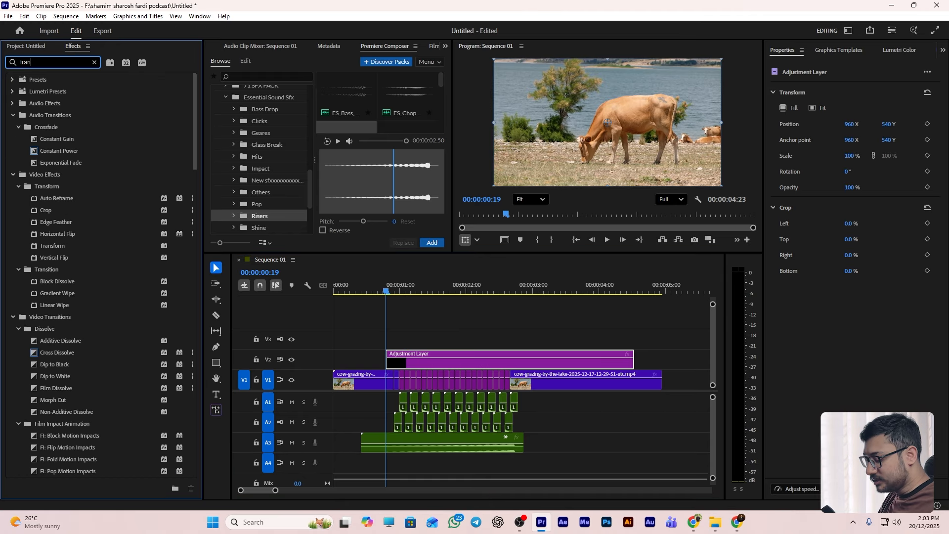
pyautogui.write('sf')
pyautogui.moveTo(49, 201); pyautogui.dragTo(431, 356)
# Start Scale and Position keyframes for the adjustment layer's Transform effect at 00:00:01:02
pyautogui.click(407, 291)
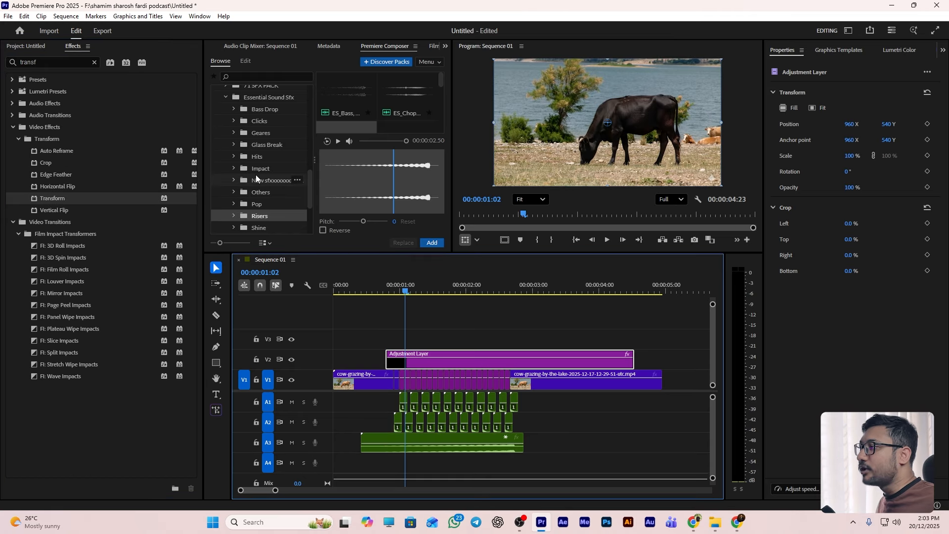
pyautogui.scroll(3, 222, 46)
pyautogui.scroll(-5, 240, 185)
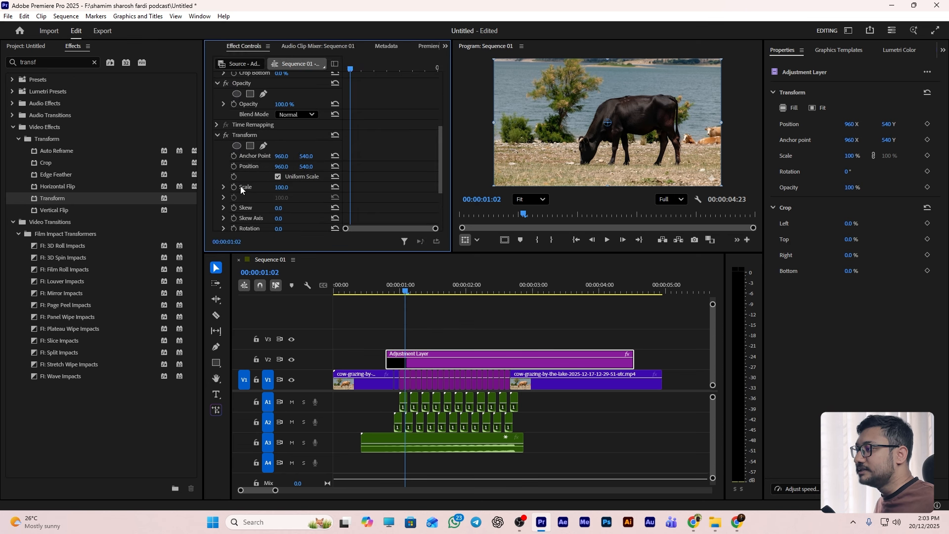
pyautogui.click(234, 187)
pyautogui.click(234, 167)
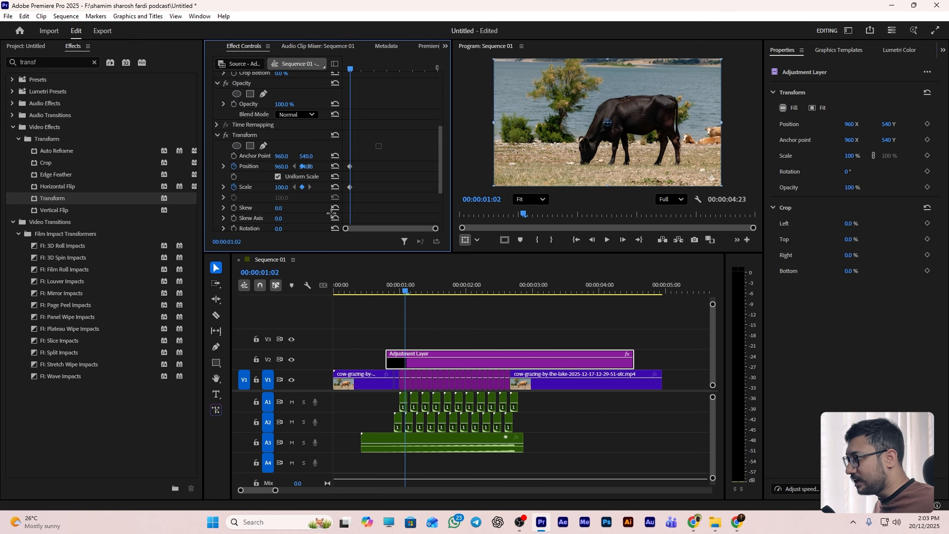
# At 00:00:03:02, set the Transform effect's Scale to 119 and its Position to 888, 504 to zoom in on the cow
pyautogui.moveTo(412, 290); pyautogui.dragTo(540, 312)
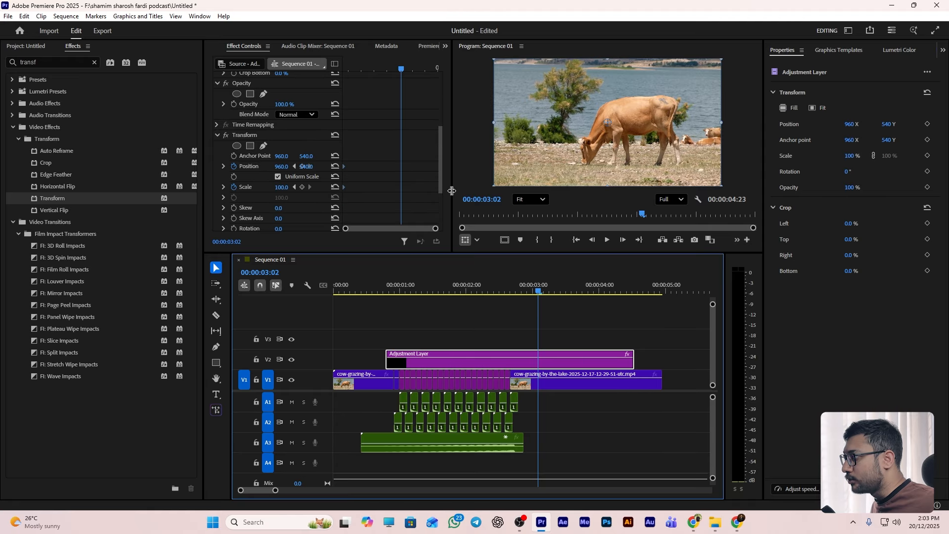
pyautogui.moveTo(451, 191); pyautogui.dragTo(516, 191)
pyautogui.click(369, 152)
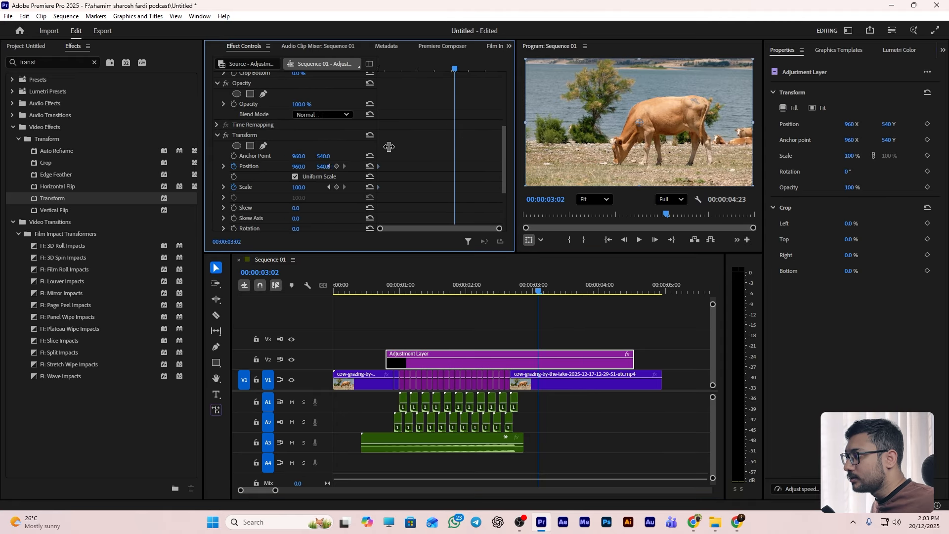
pyautogui.moveTo(310, 187); pyautogui.dragTo(303, 166)
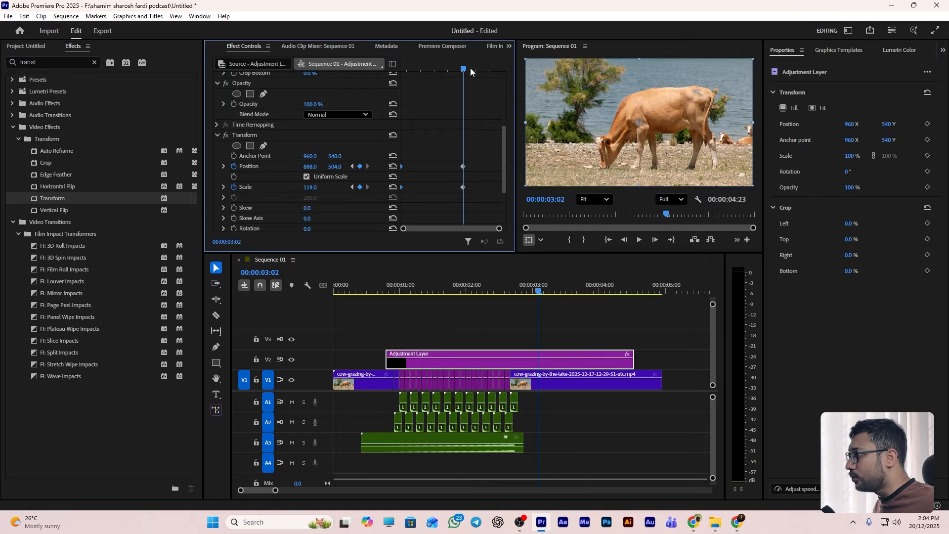
# Set the Transform effect's Shutter Angle to 360 for motion blur
pyautogui.scroll(-3, 272, 178)
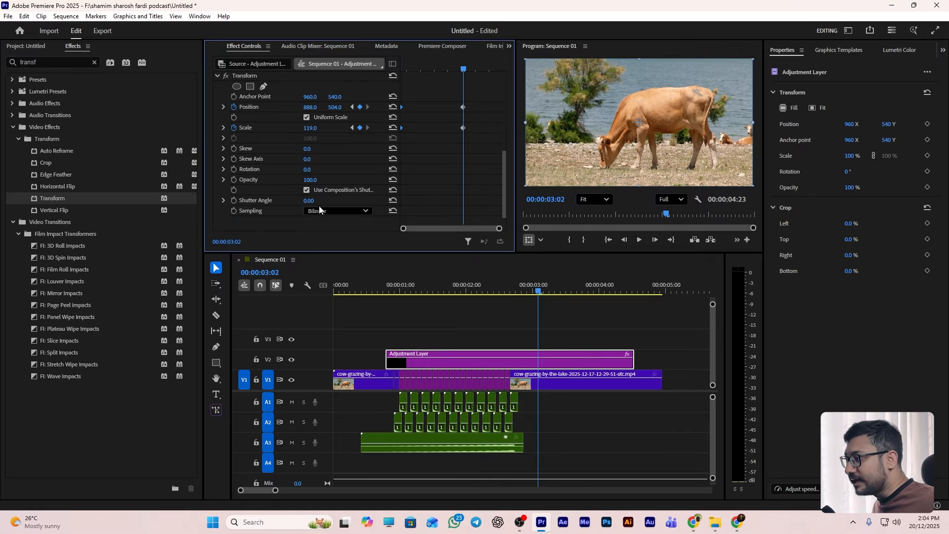
pyautogui.scroll(-2, 306, 208)
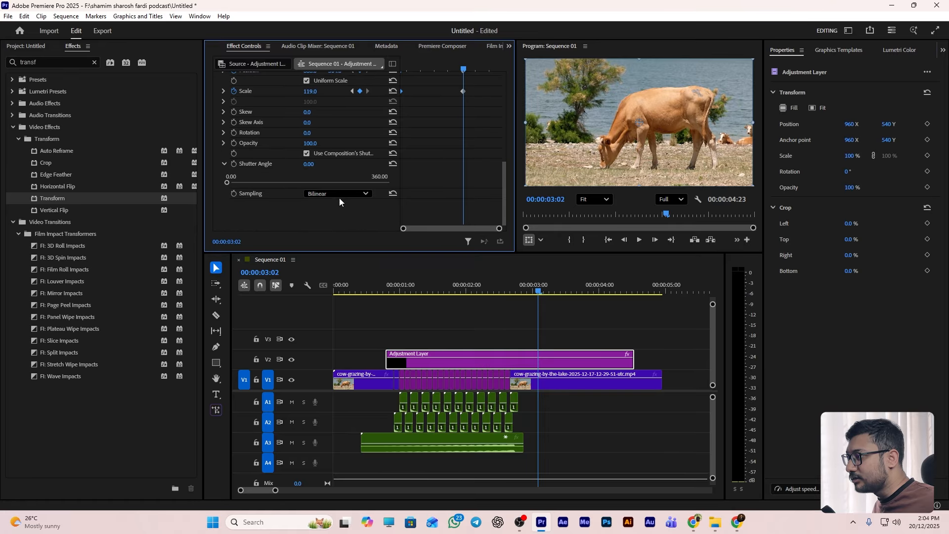
pyautogui.click(307, 167)
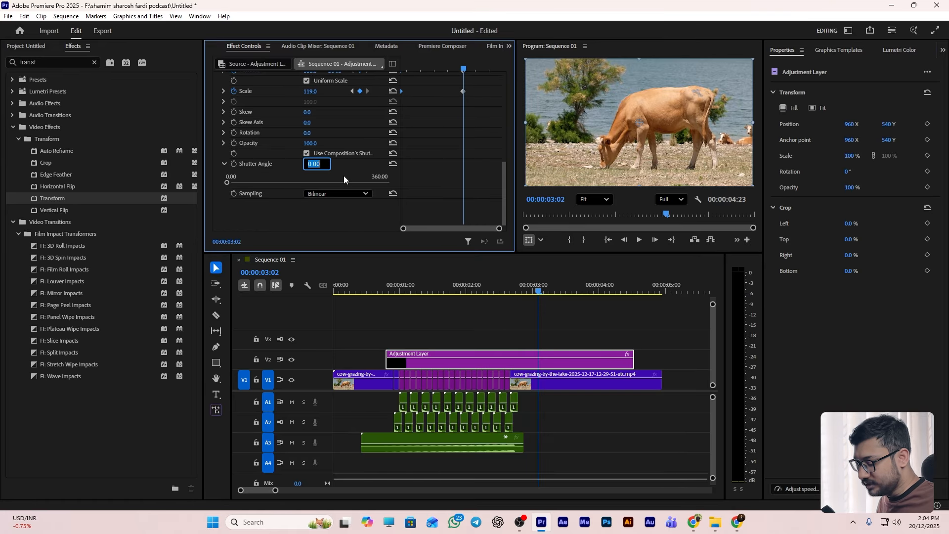
pyautogui.write('360')
pyautogui.press('Return')
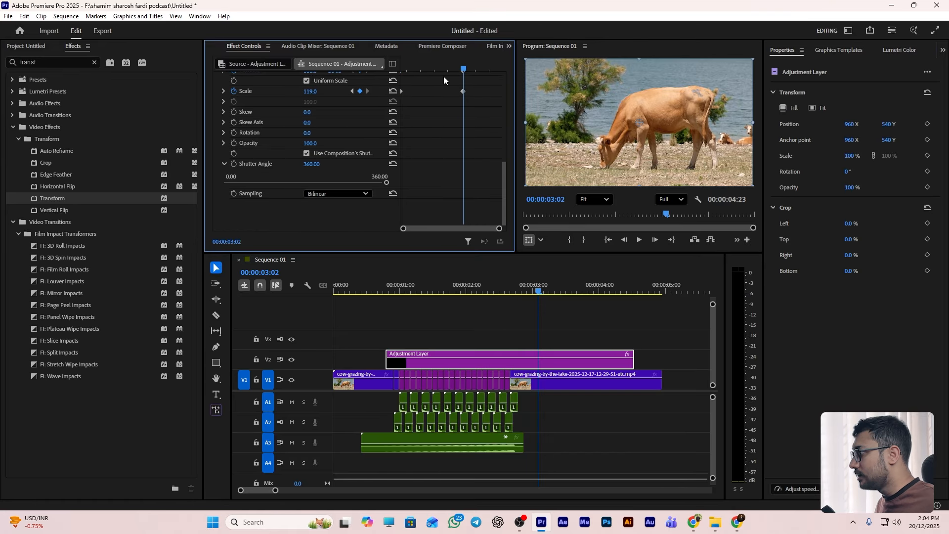
# Play the sequence from 00:00:00:11 through the color changes into the closing clip to review the zoom
pyautogui.moveTo(398, 314); pyautogui.dragTo(366, 323)
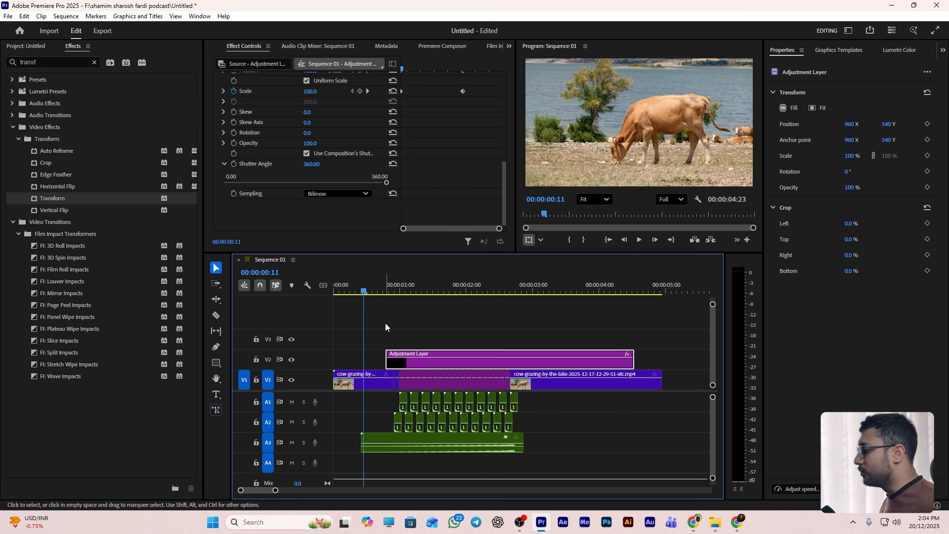
pyautogui.press('space')
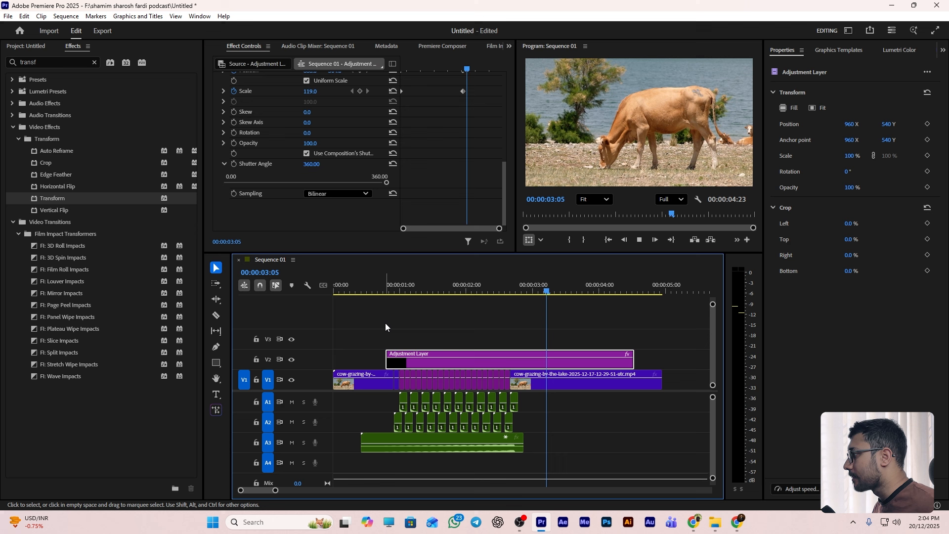
pyautogui.press('space')
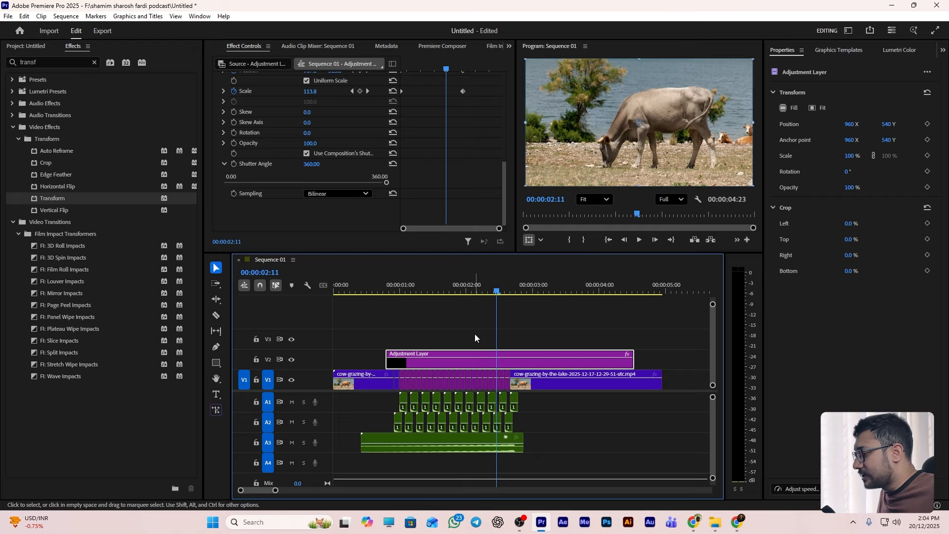